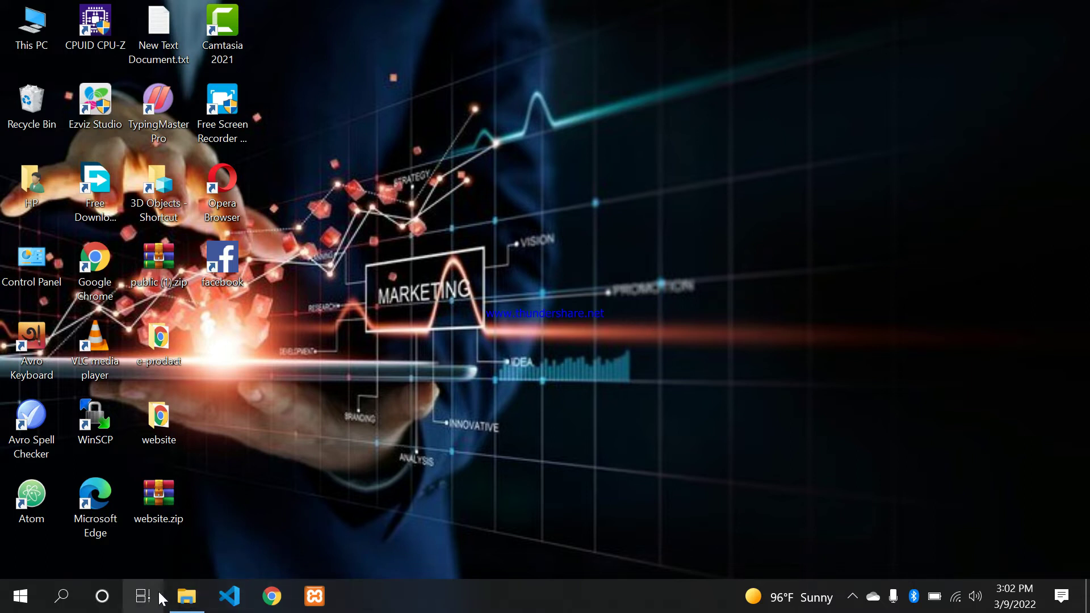
Search the installed apps for "xam" and launch the XAMPP Control Panel
mouse_move(189, 597)
left_click(260, 463)
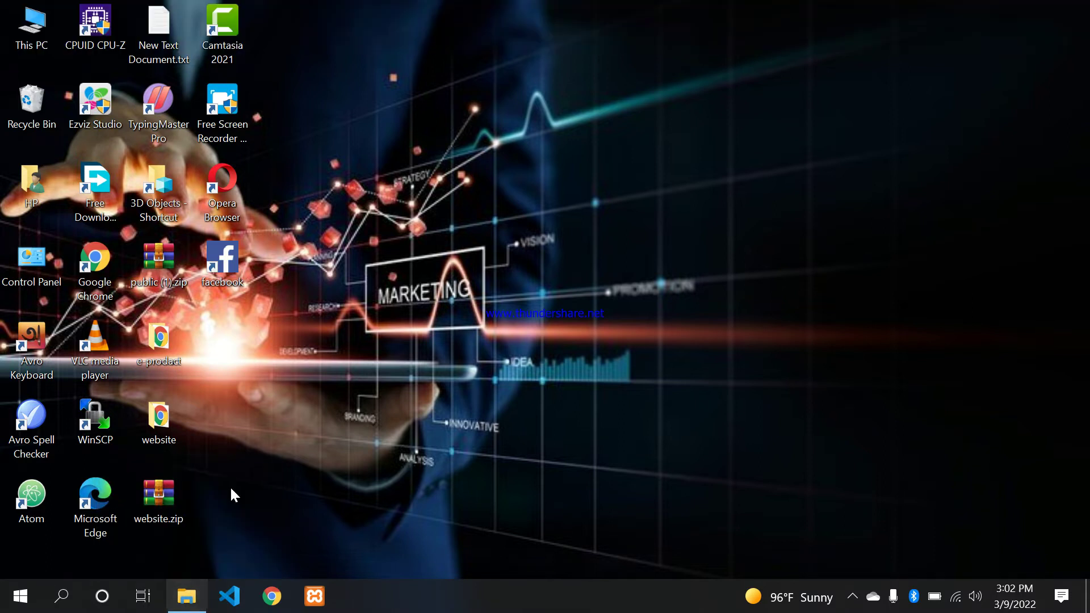
left_click(20, 596)
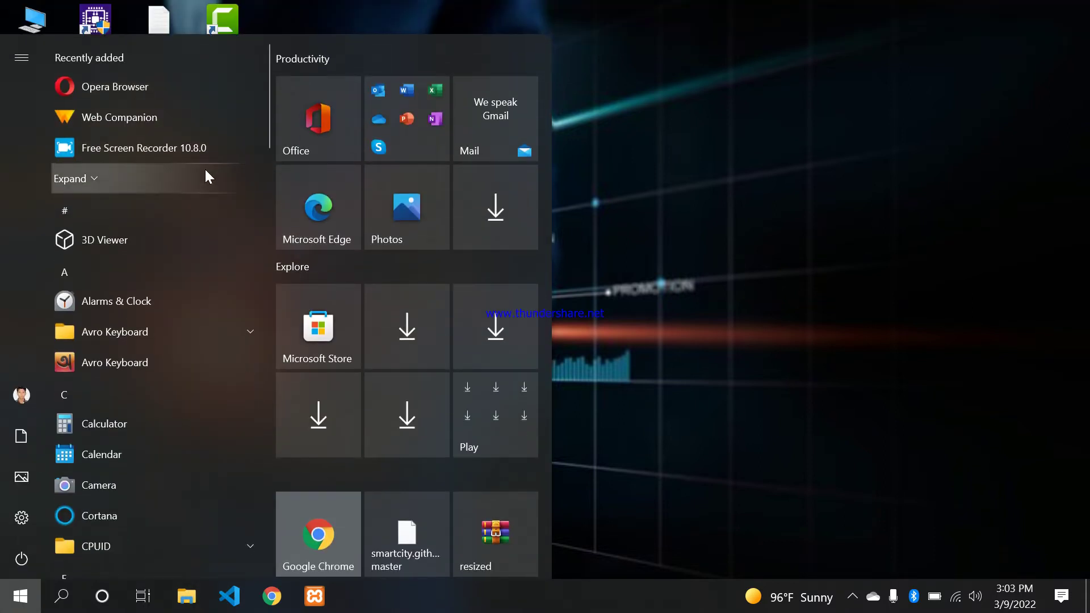
type("xam")
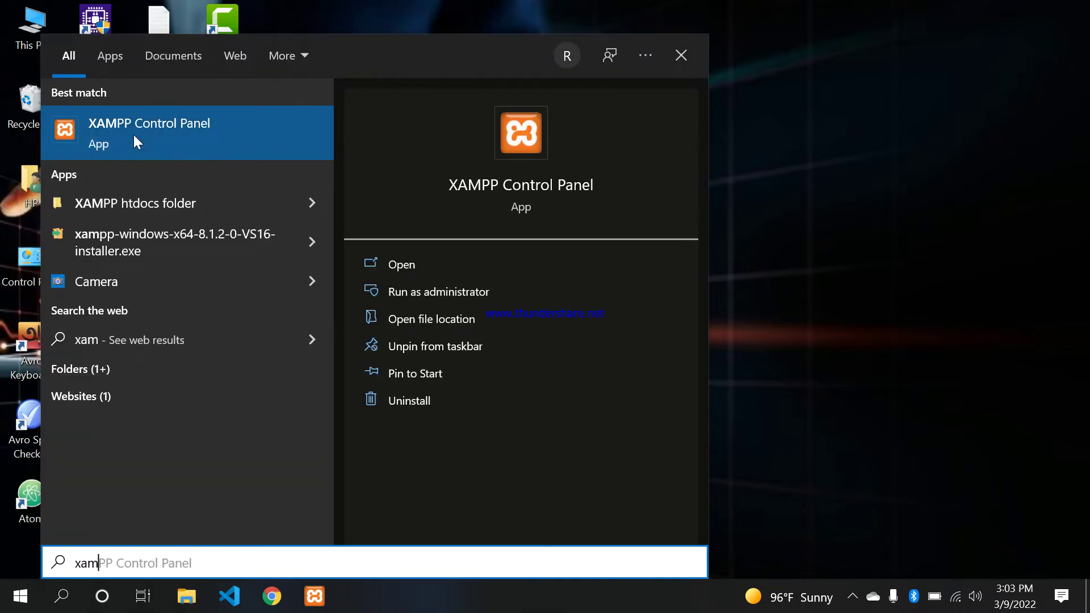
left_click(190, 146)
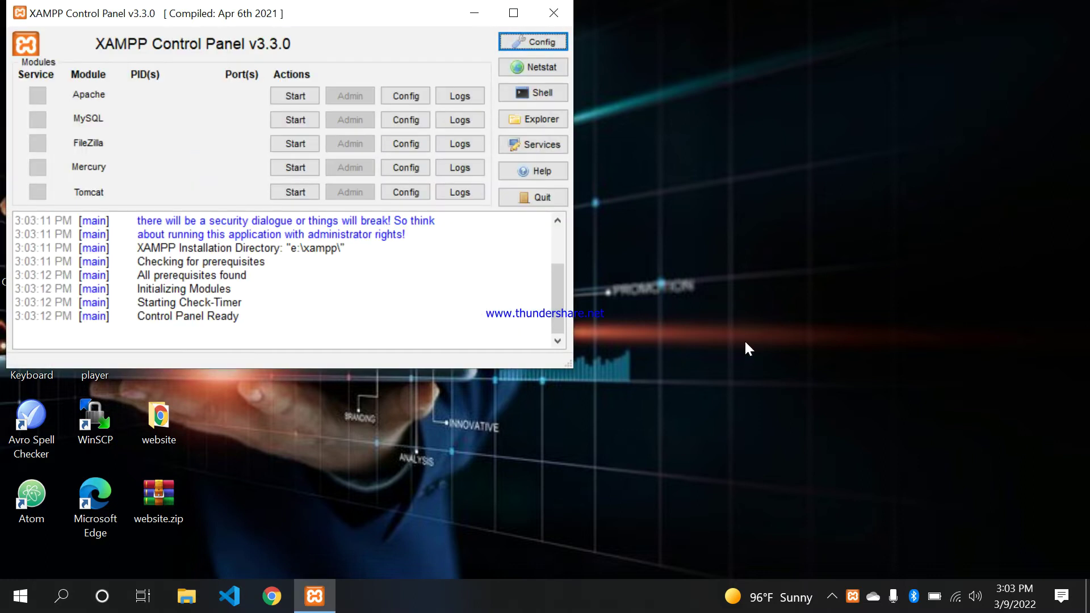
left_click(832, 596)
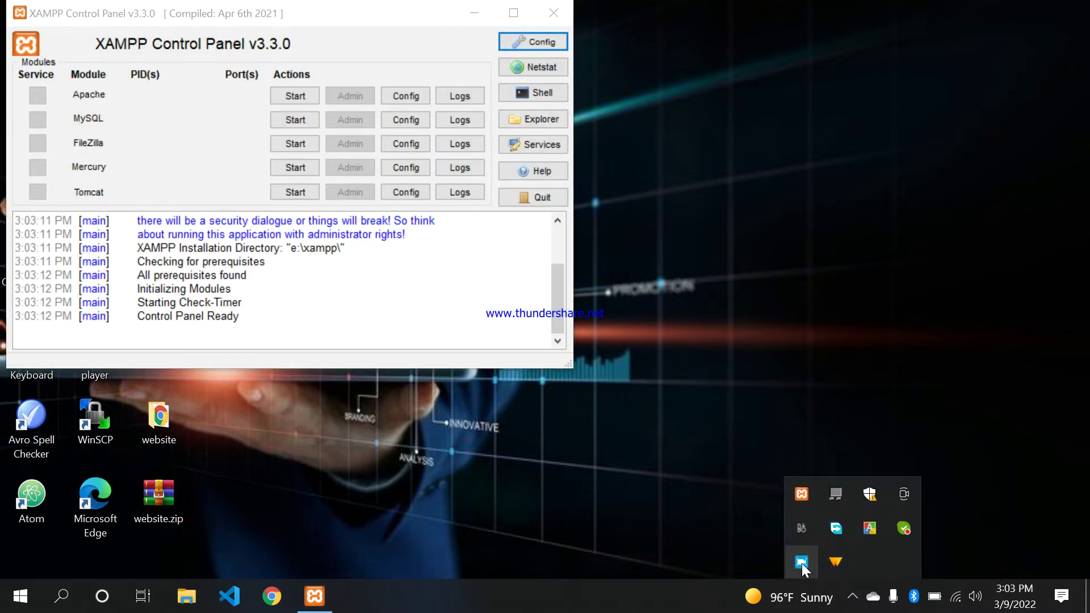
left_click(207, 125)
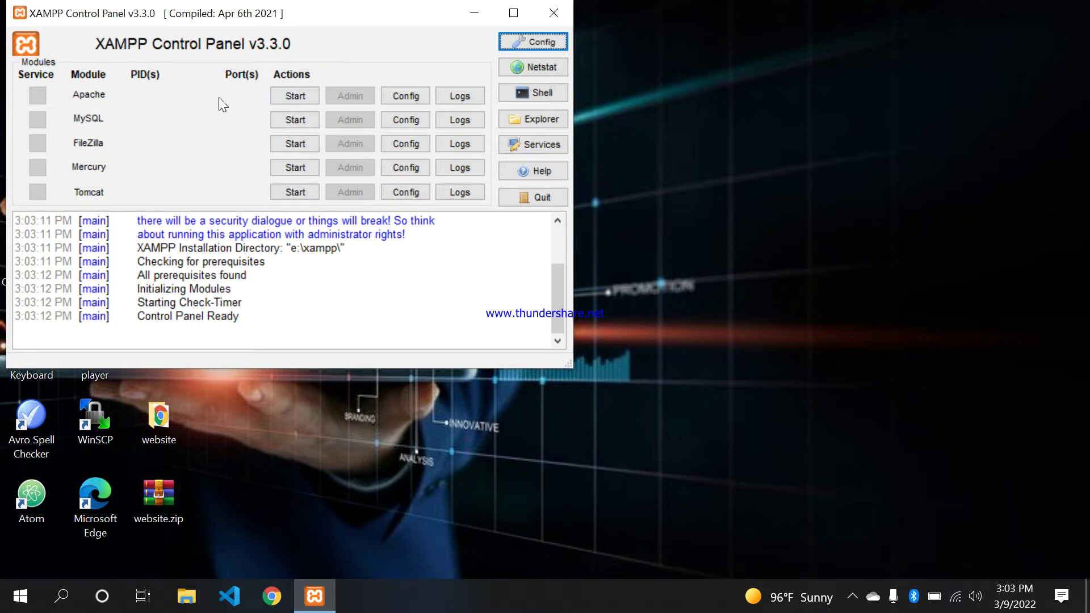
left_click_drag(335, 15, 409, 25)
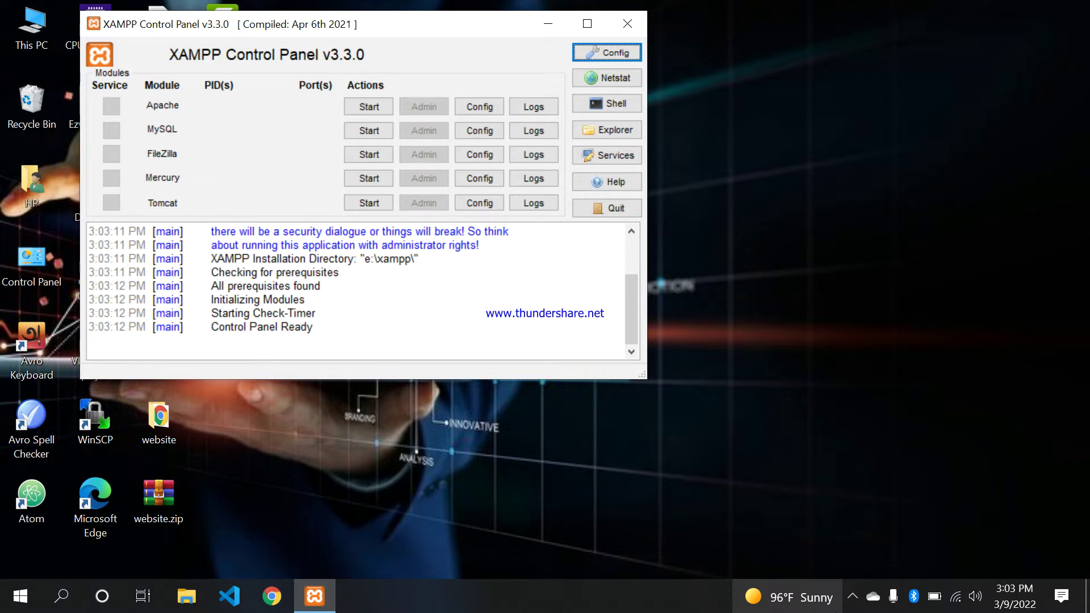
left_click(852, 596)
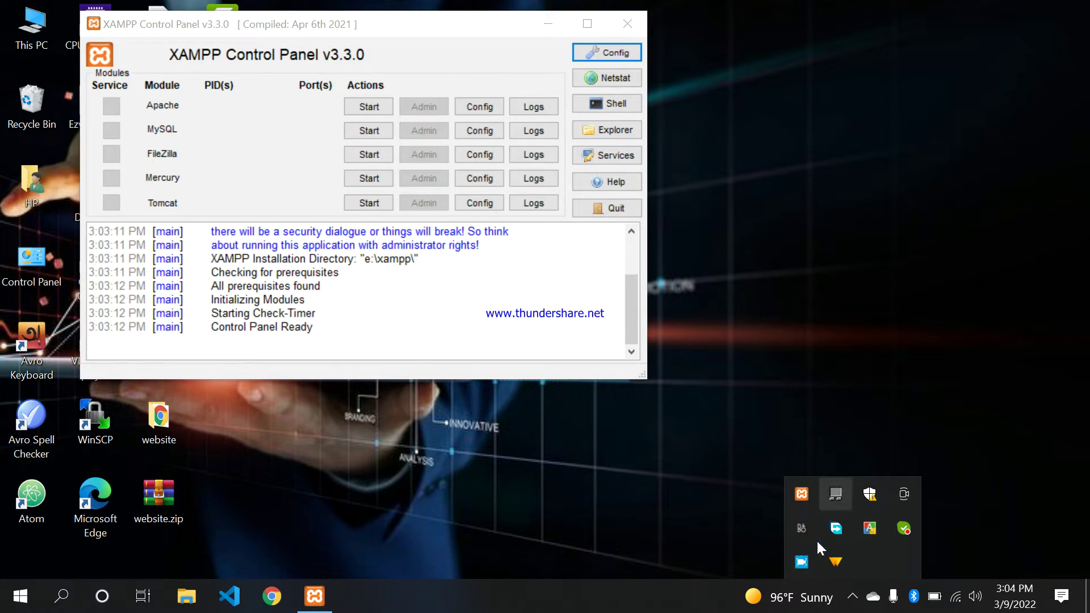
right_click(801, 562)
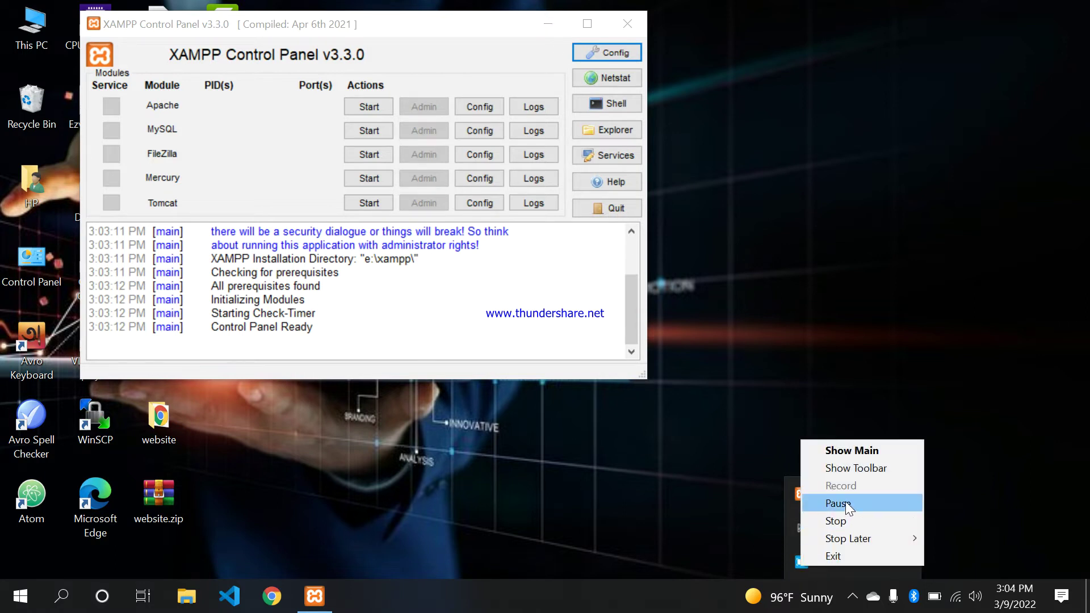
left_click(251, 189)
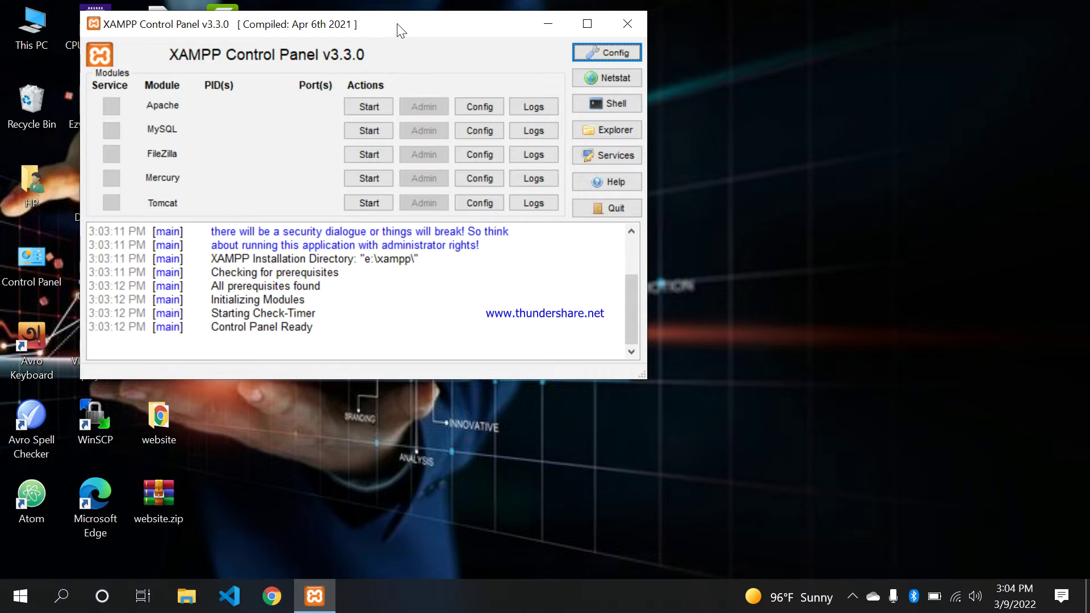
Start the MySQL and Apache modules, then minimize the XAMPP Control Panel
left_click_drag(400, 30, 382, 21)
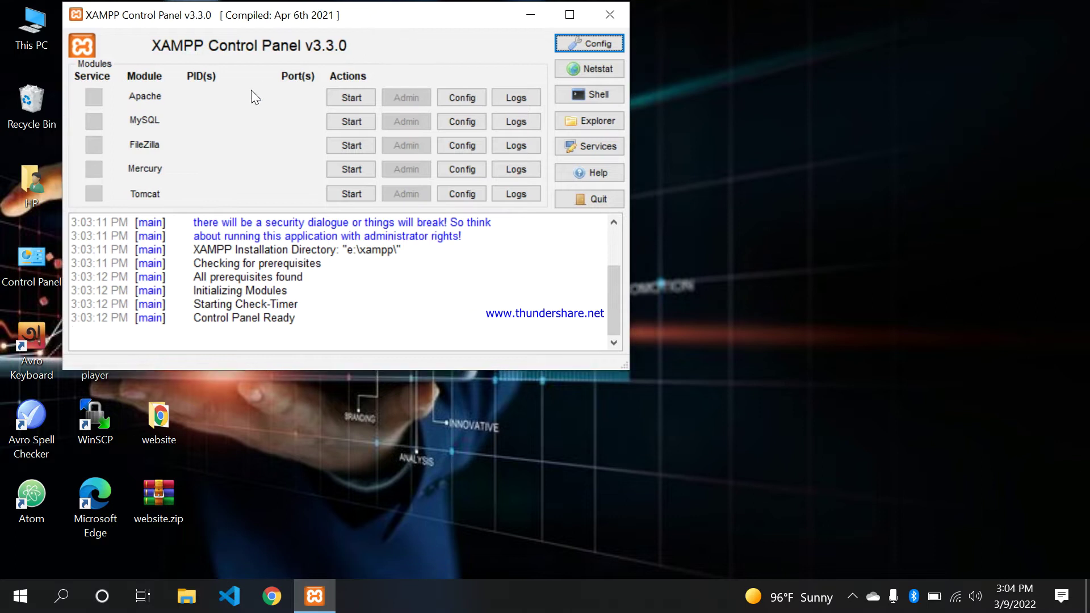
left_click(351, 124)
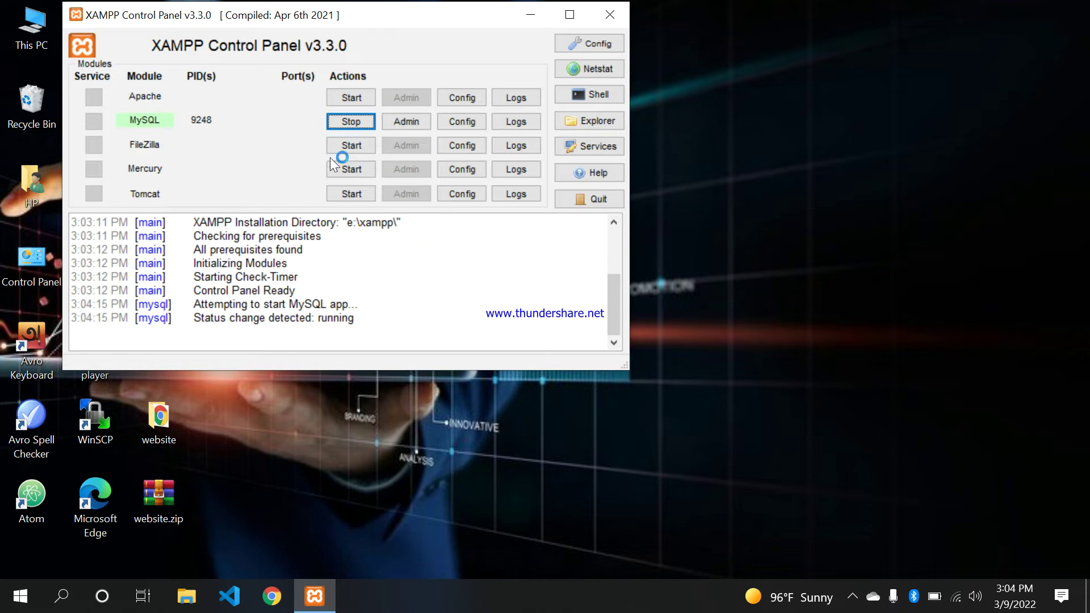
left_click(339, 97)
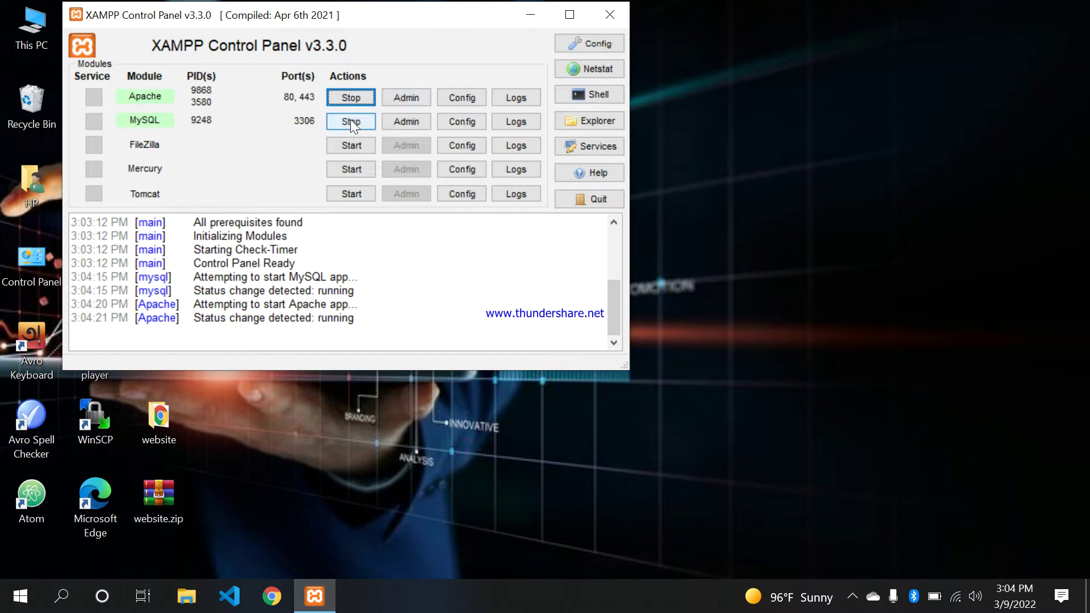
left_click(532, 16)
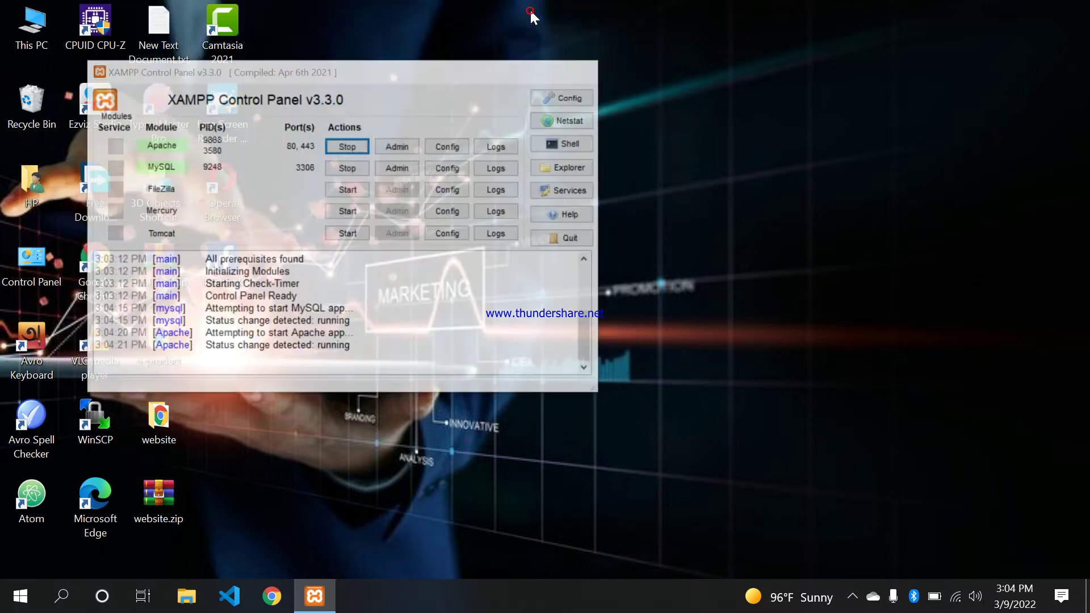
left_click(314, 596)
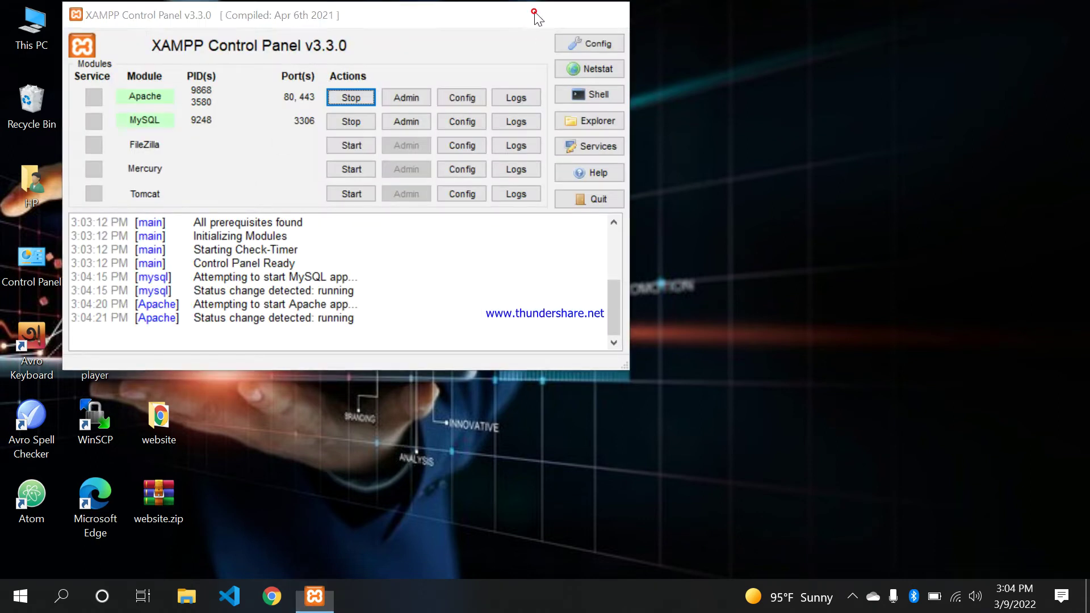
left_click(532, 15)
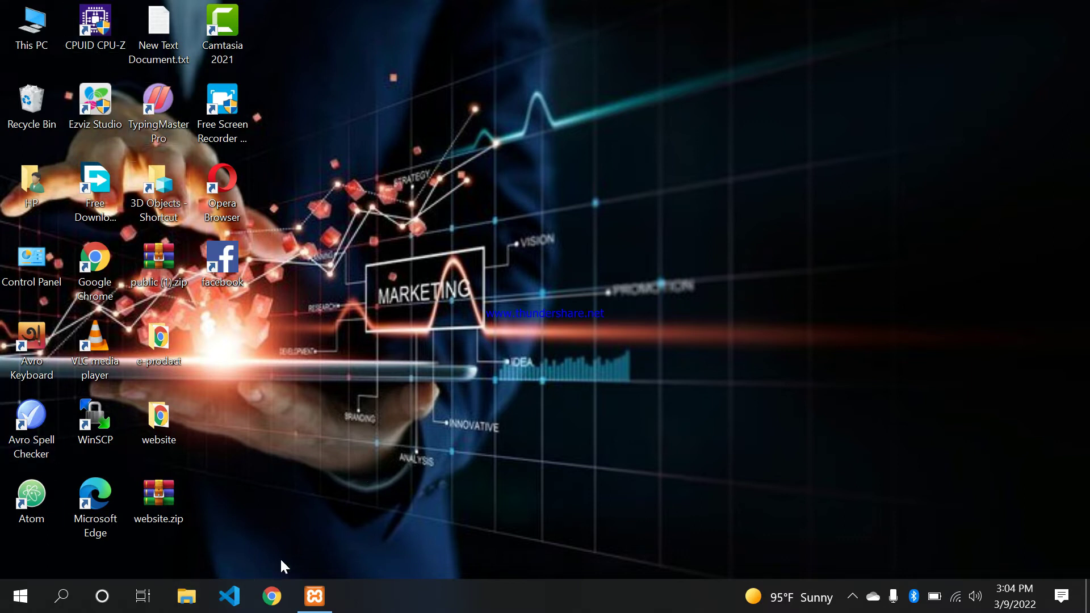
Switch to a maximized File Explorer window and open the xampp folder on the New Volume (E:) drive
left_click(193, 597)
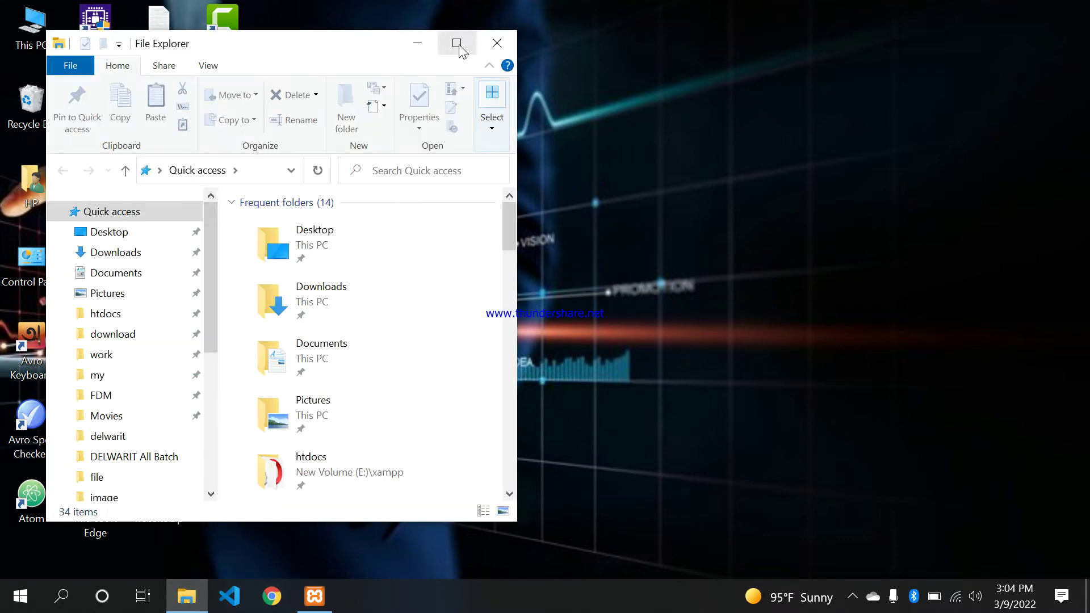
left_click(458, 43)
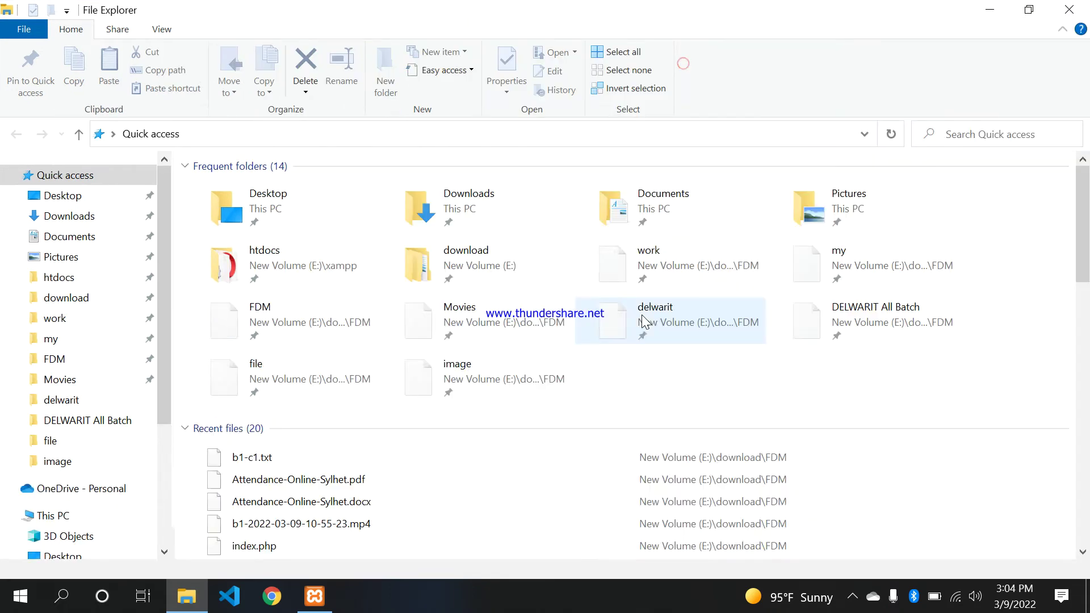
scroll(343, 383, "down", 5)
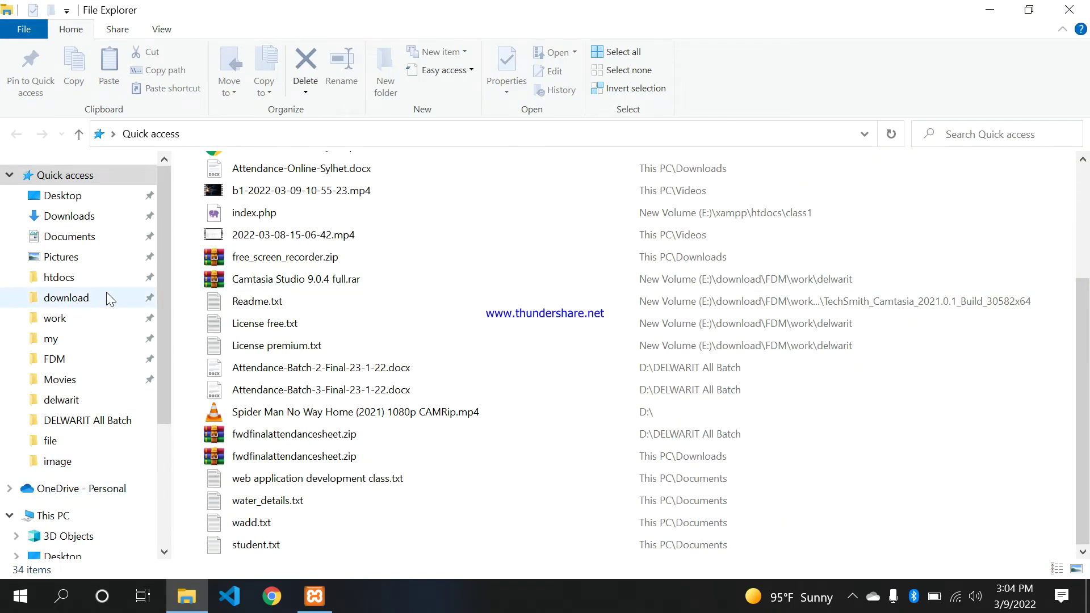
scroll(107, 292, "down", 2)
left_click(54, 425)
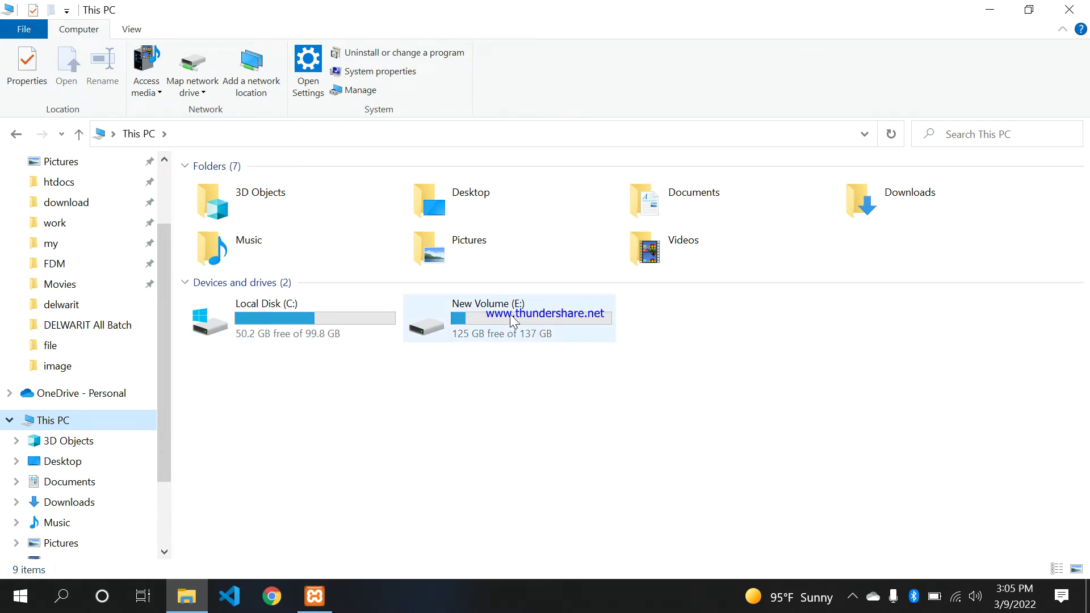
double_click(486, 315)
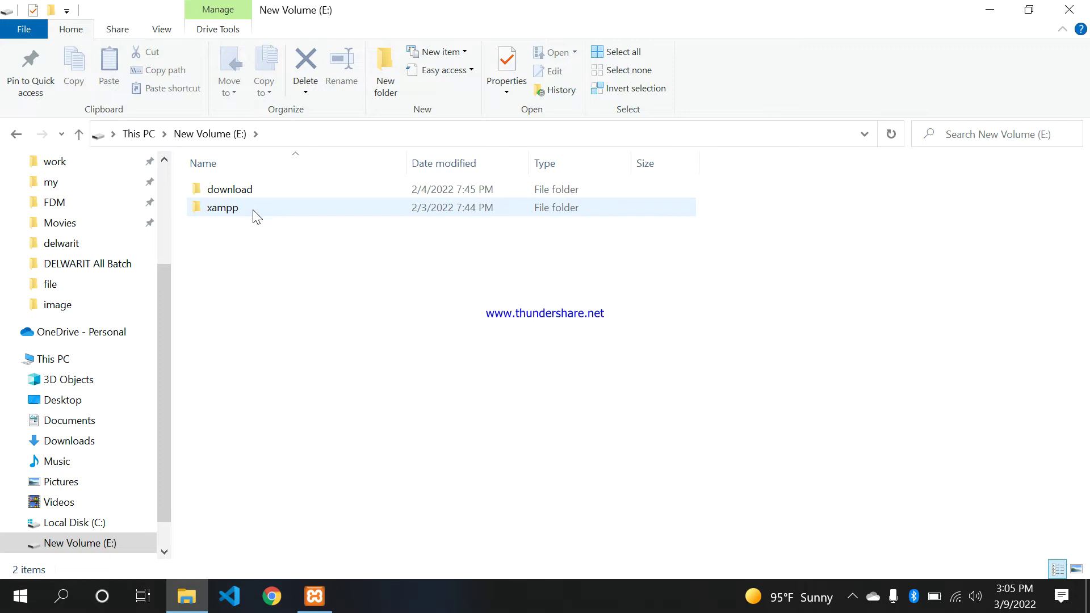
double_click(370, 206)
Look through the contents of the xampp folder and open its htdocs subfolder
scroll(517, 260, "down", 1)
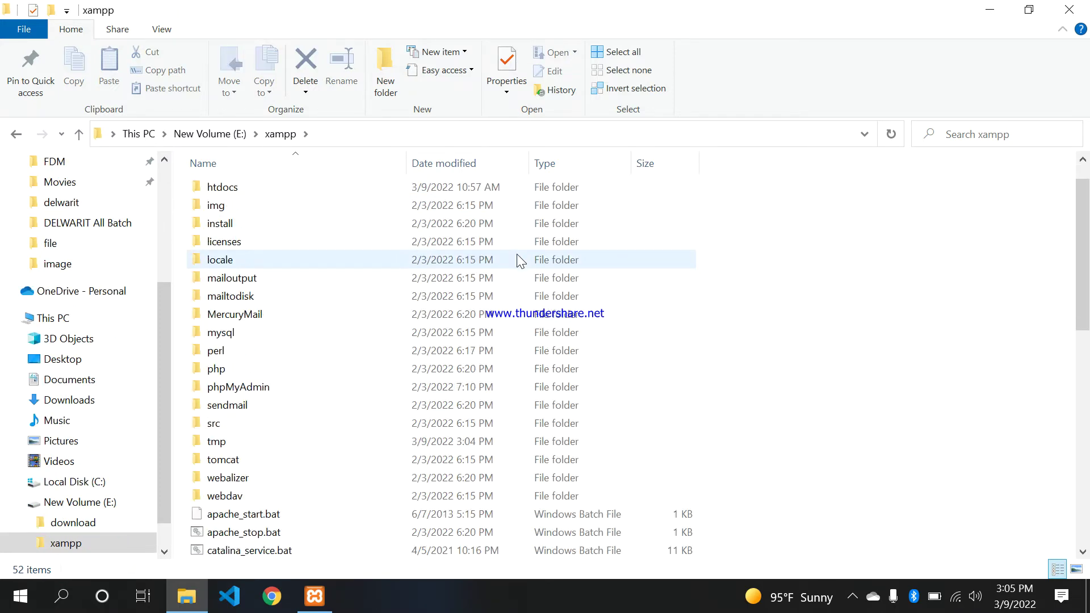
scroll(516, 254, "down", 10)
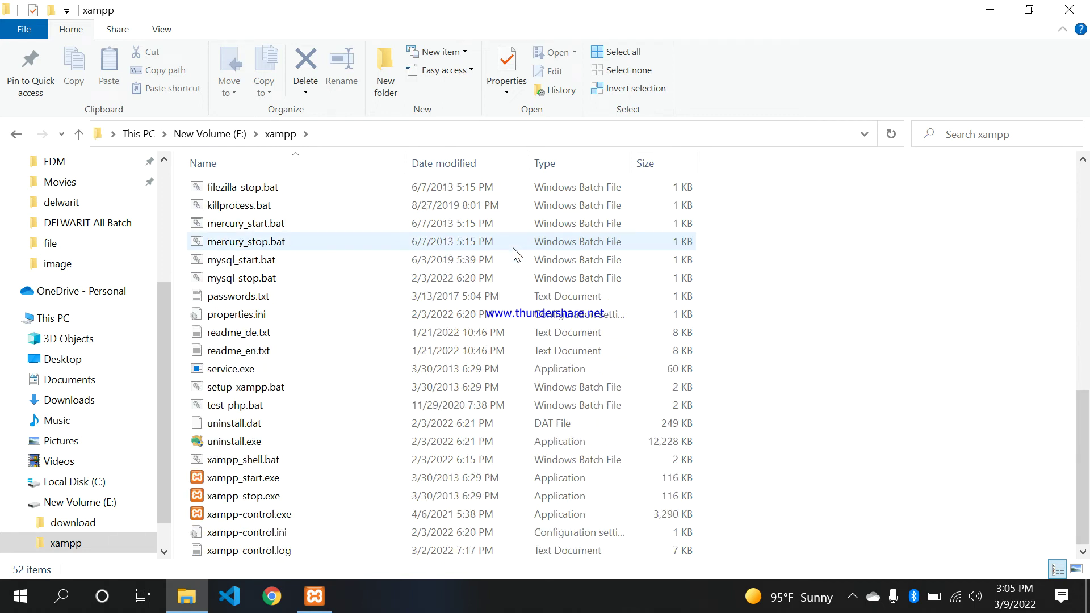
scroll(515, 254, "up", 10)
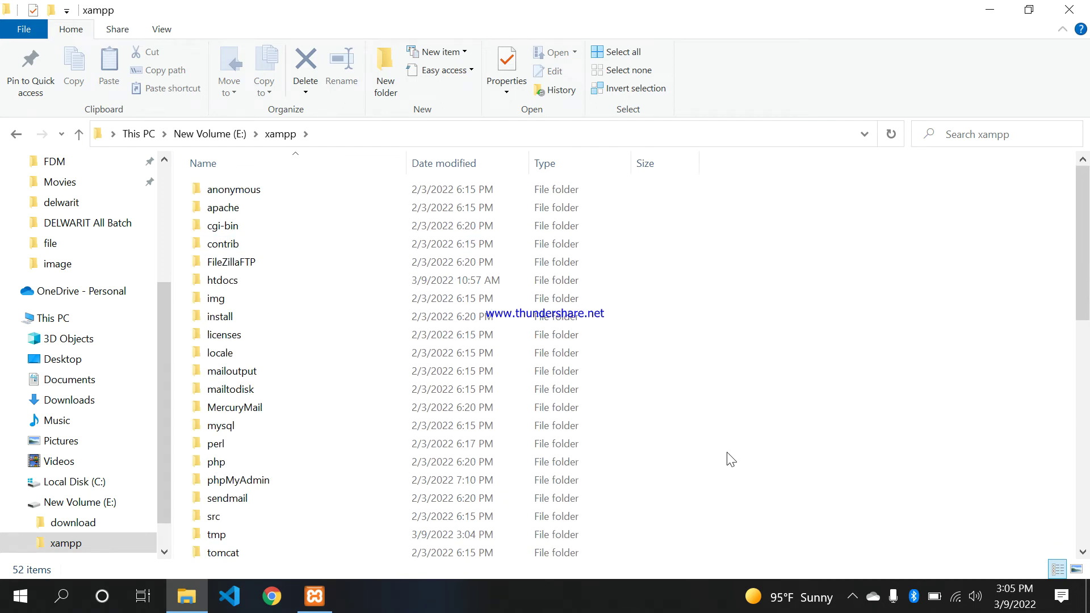
scroll(653, 386, "down", 10)
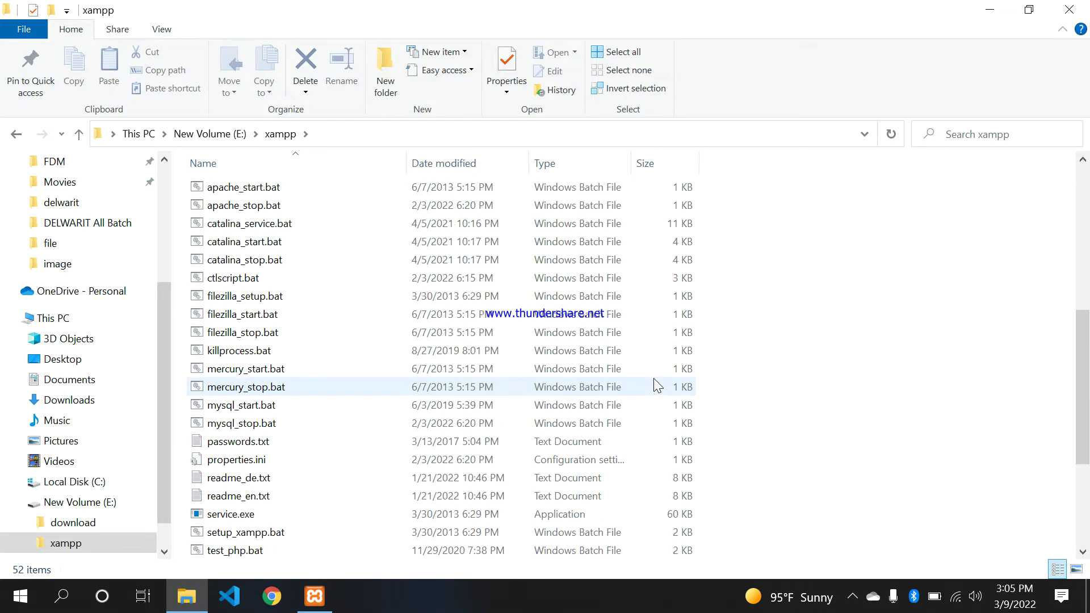
scroll(656, 389, "up", 10)
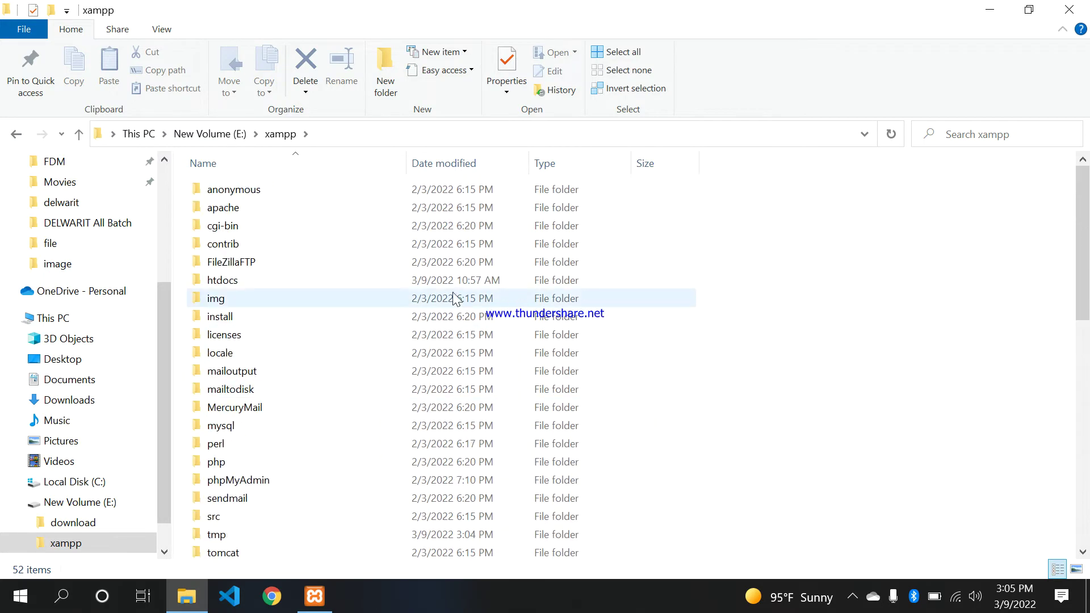
left_click(244, 280)
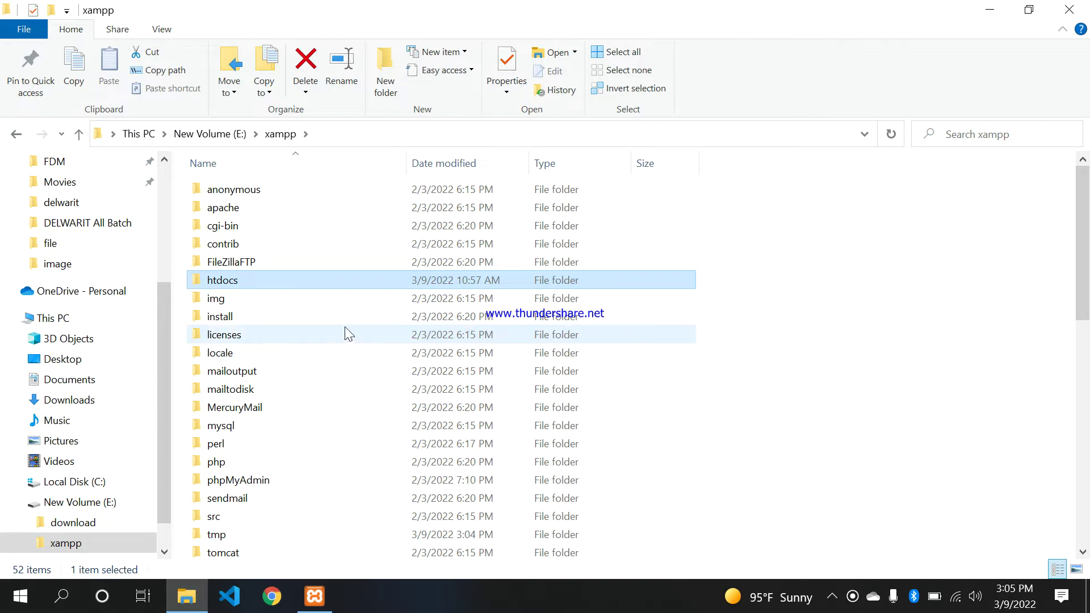
double_click(289, 281)
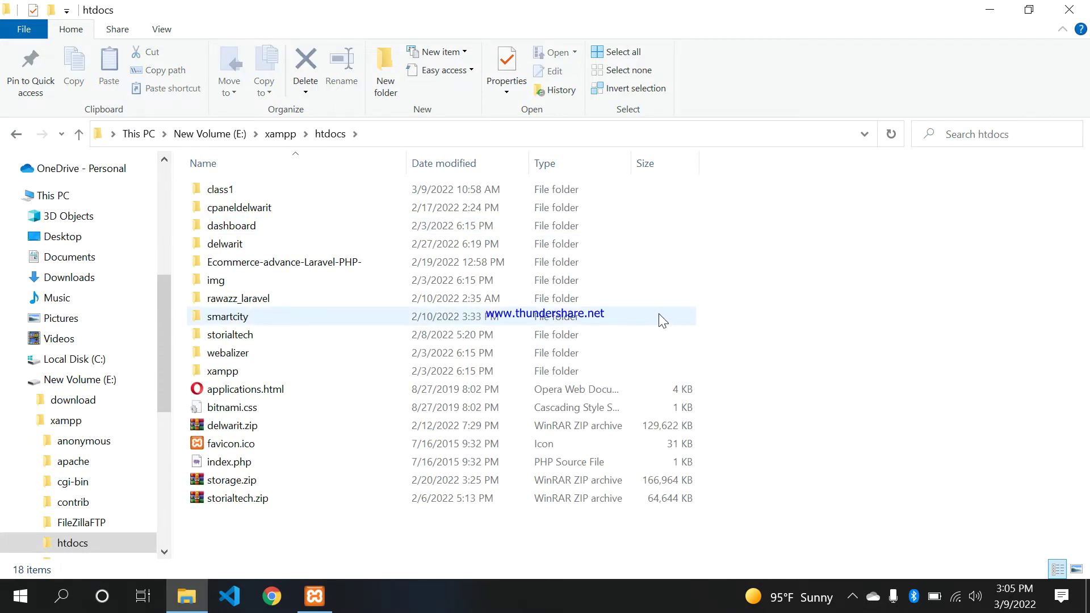
Delete the existing class1 folder in htdocs and create a new folder named class1 in its place
left_click(379, 188)
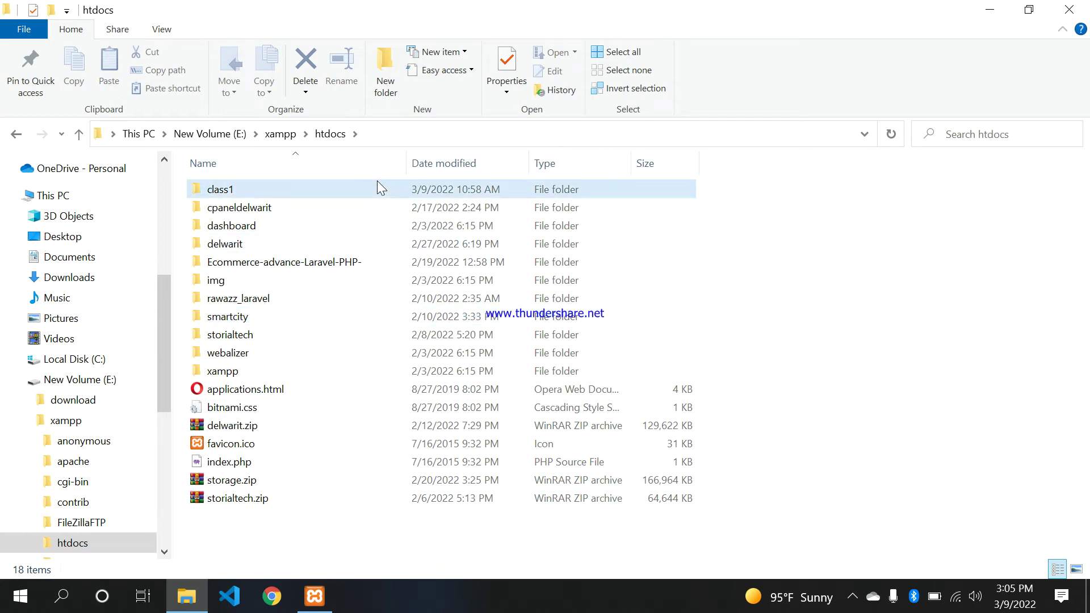
key("Delete")
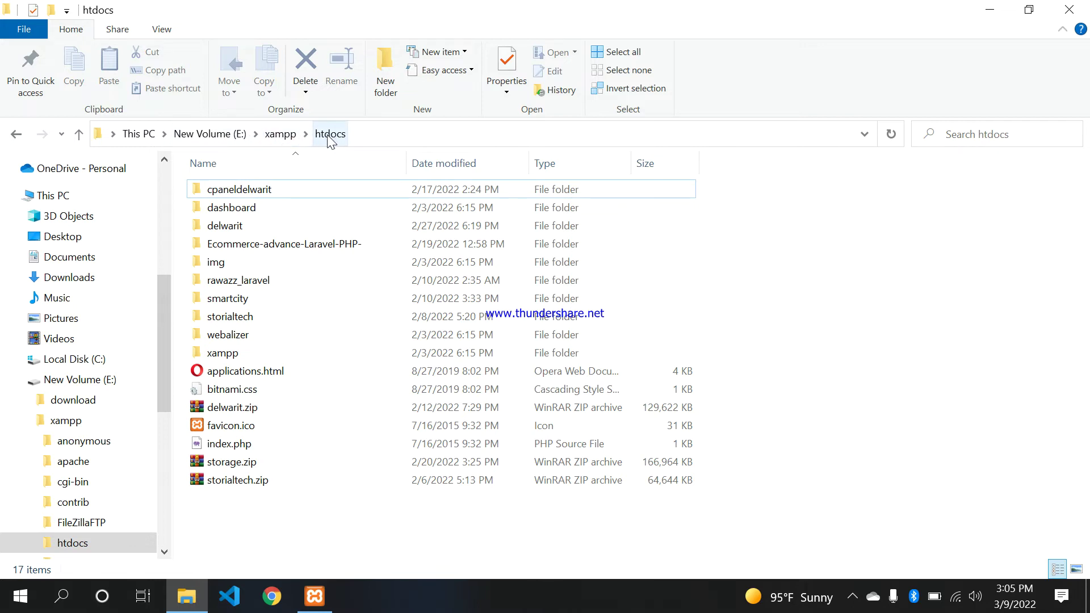
right_click(777, 264)
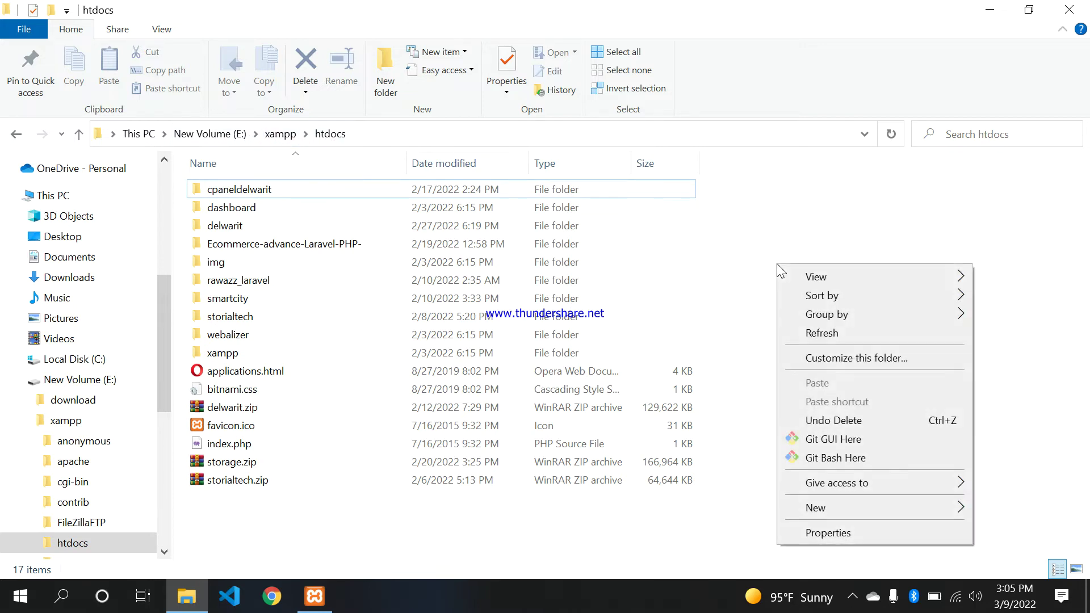
right_click(751, 291)
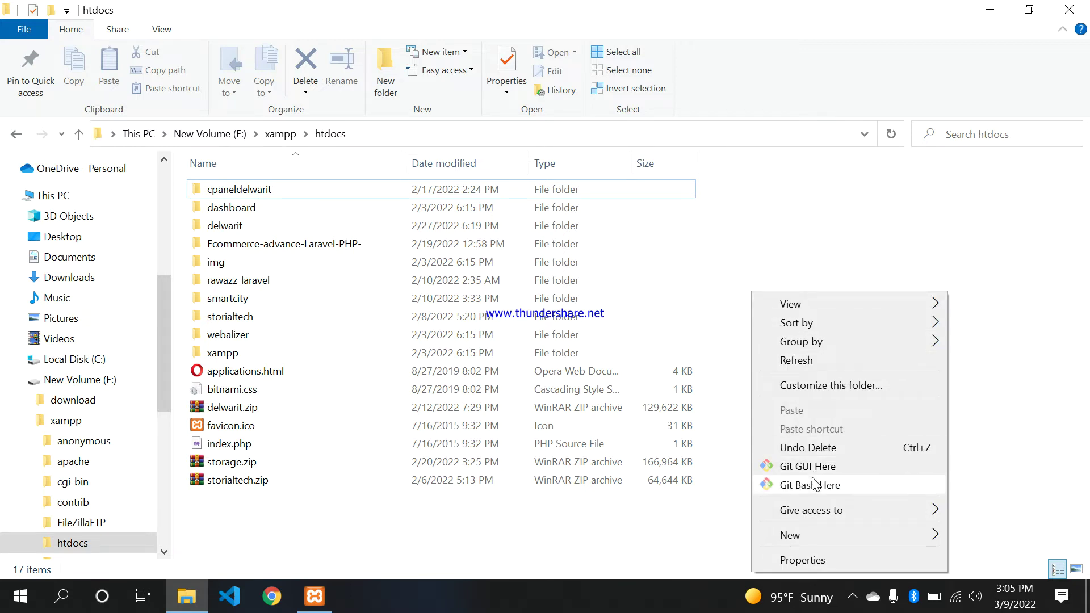
right_click(798, 215)
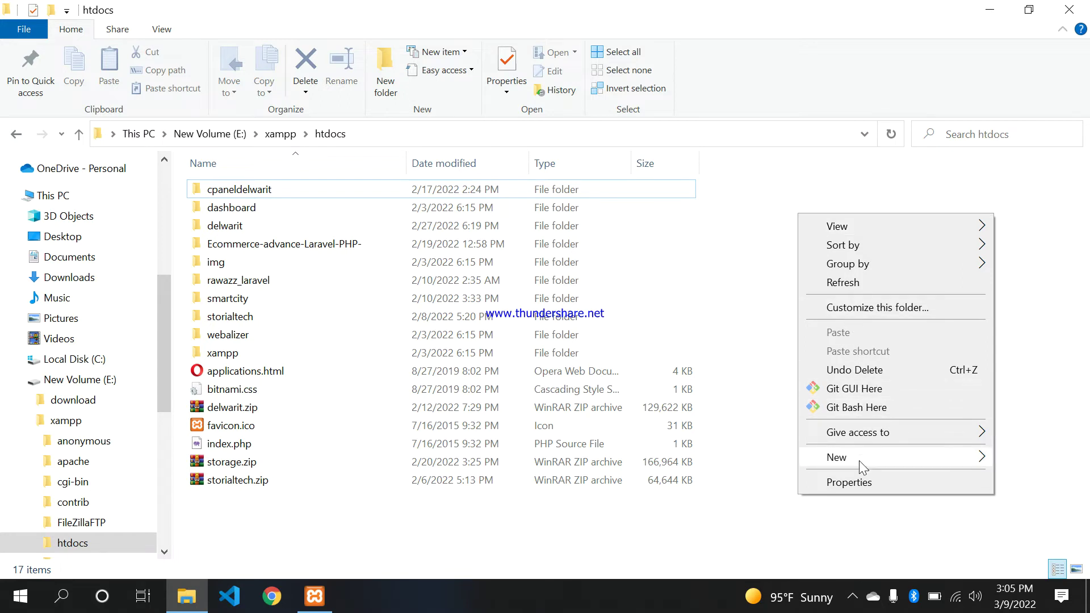
mouse_move(860, 461)
left_click(743, 458)
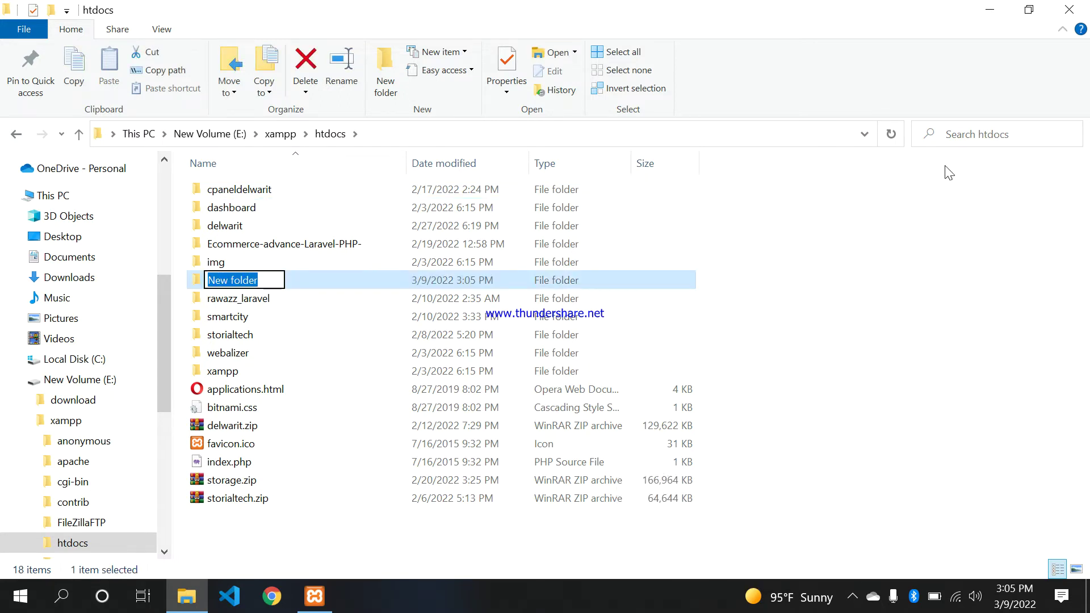
type("class1")
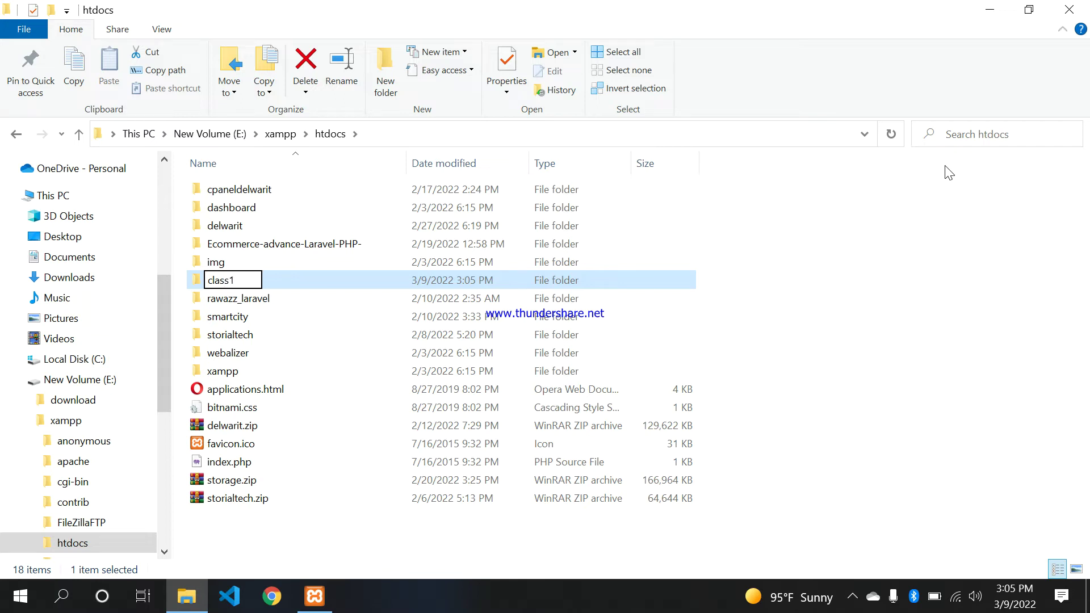
key("Return")
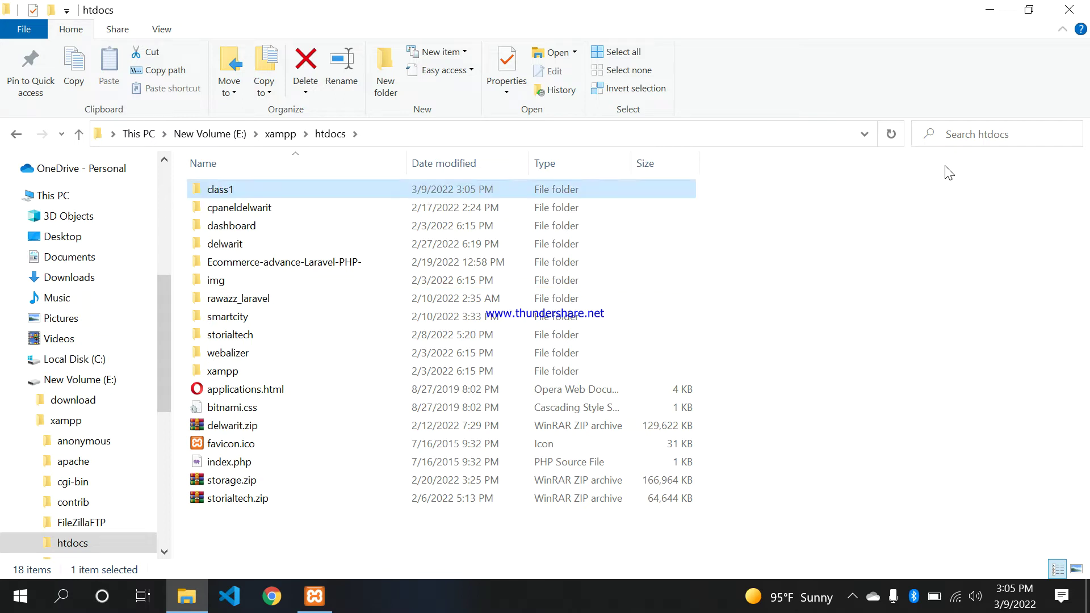
left_click(353, 218)
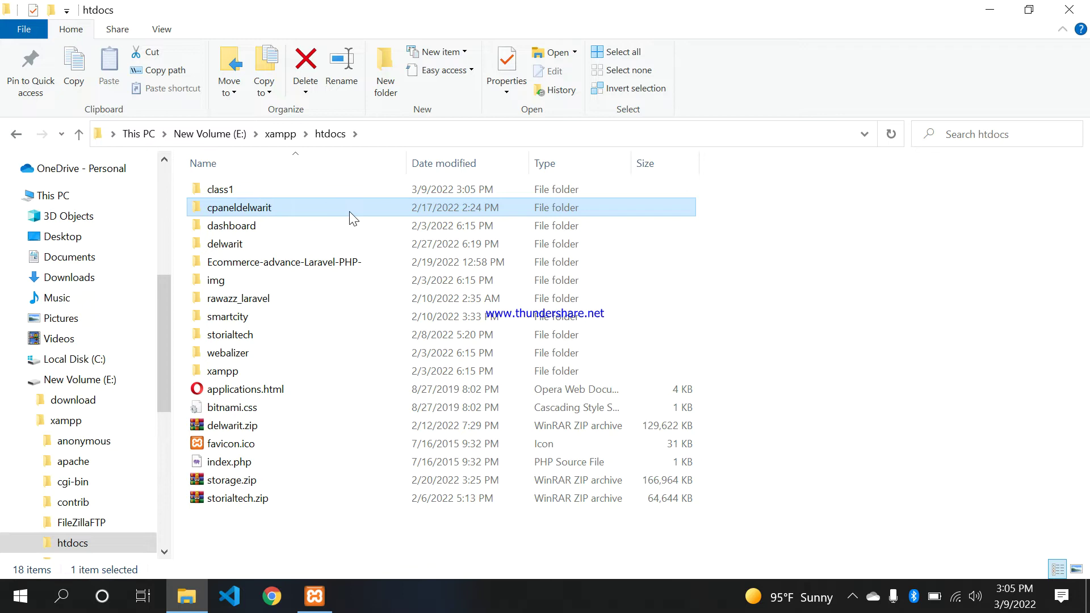
left_click(739, 245)
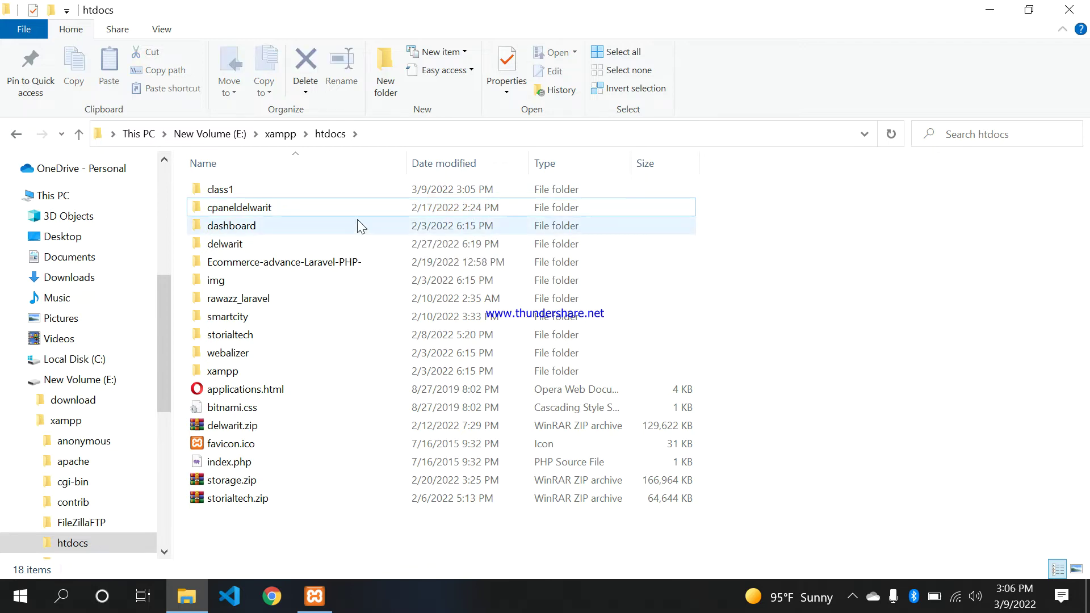
left_click(396, 192)
left_click(758, 223)
left_click(502, 187)
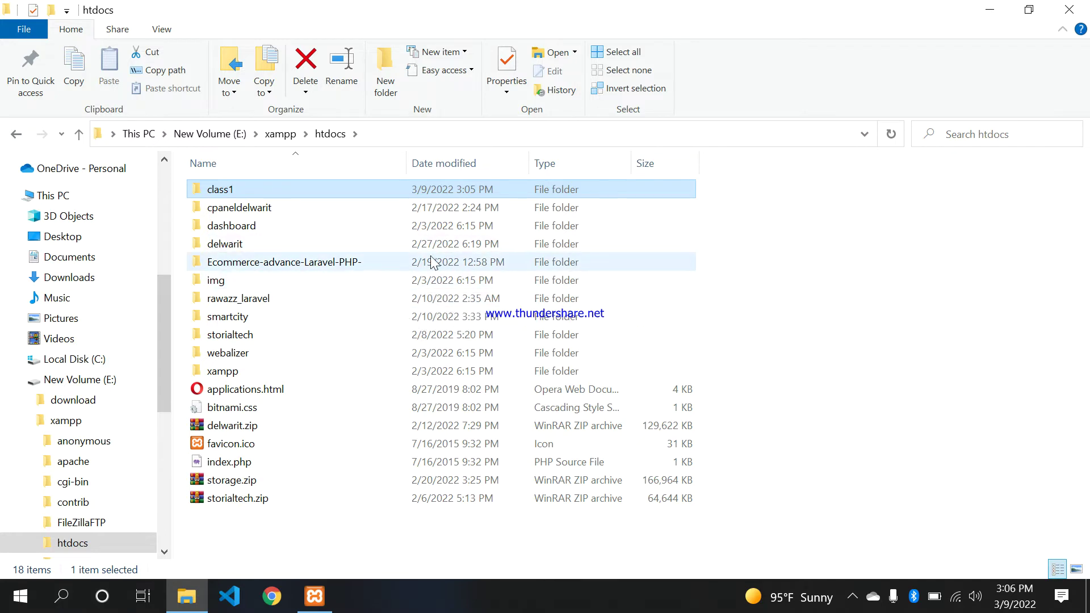
Open the delwarit project folder, look through its files and subfolders, and return to htdocs
left_click(279, 243)
double_click(278, 243)
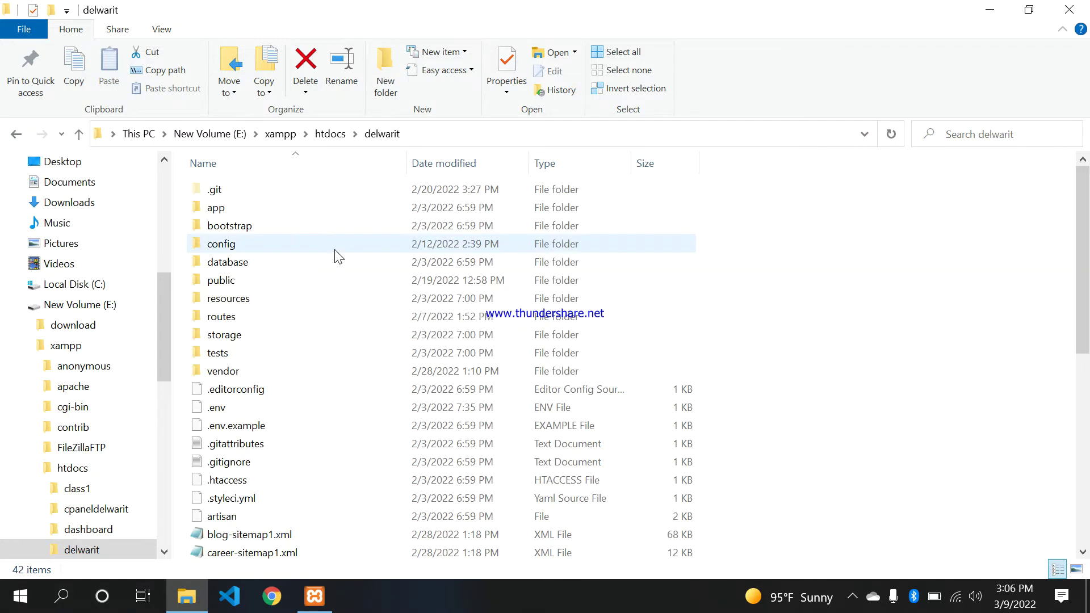
scroll(395, 318, "down", 6)
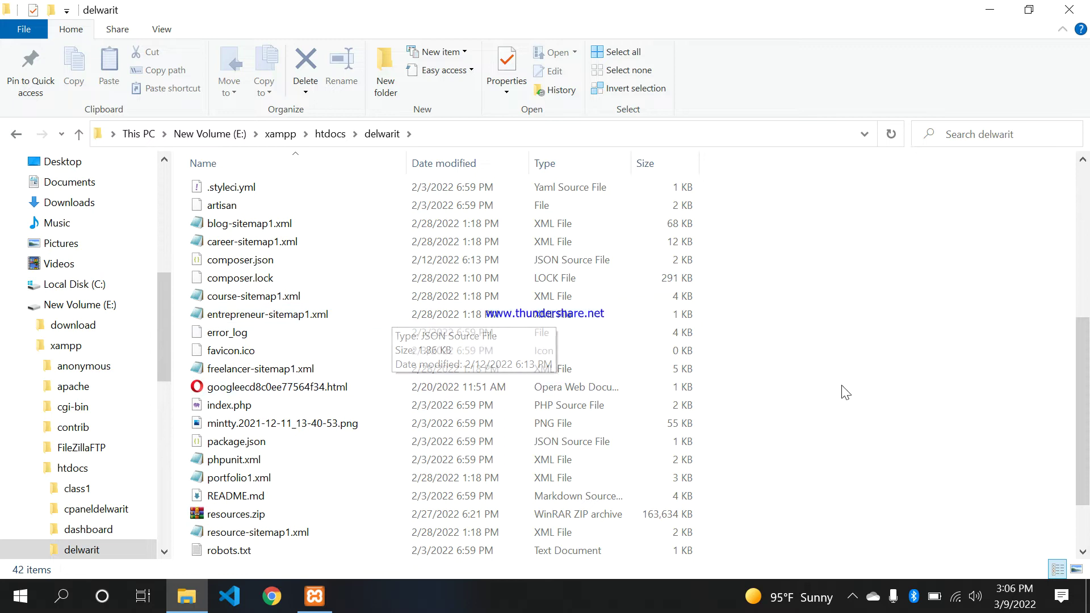
scroll(304, 279, "up", 6)
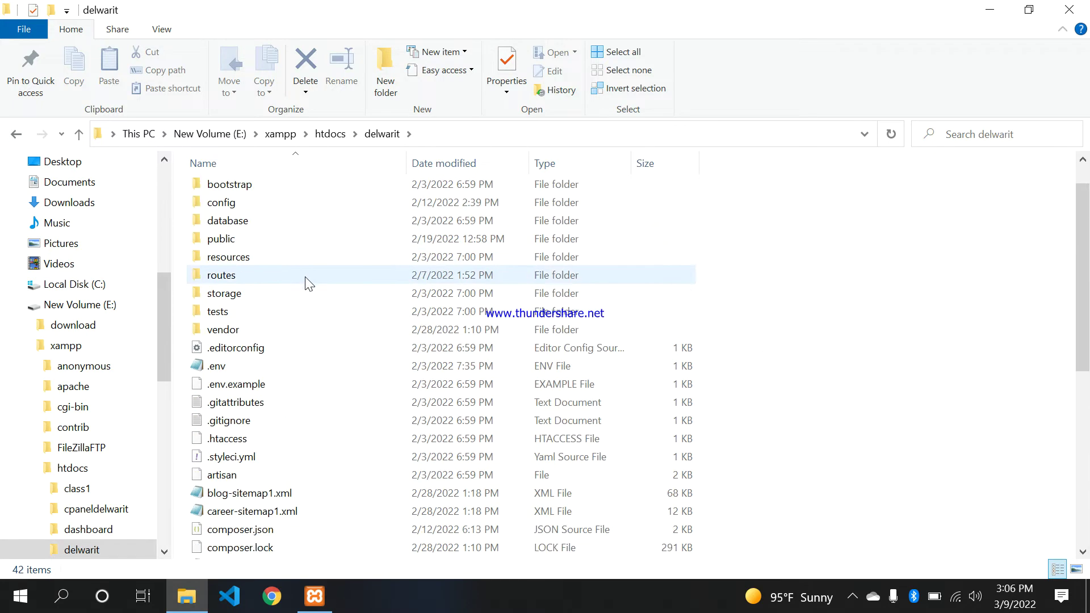
left_click(328, 136)
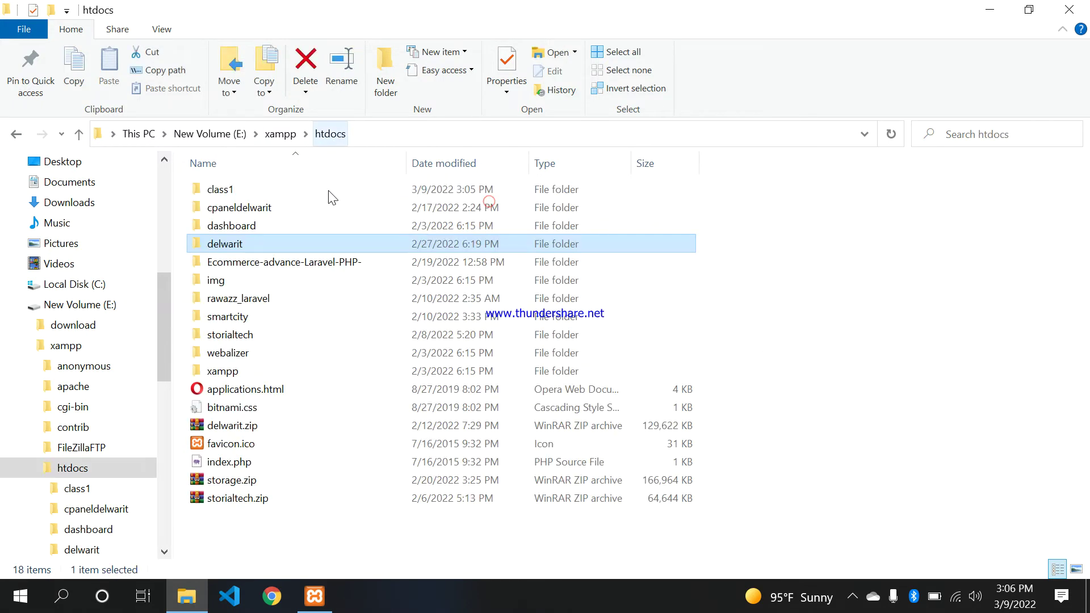
Open the class1 folder and create a text document in it named index.php, accepting the changed file extension
double_click(291, 189)
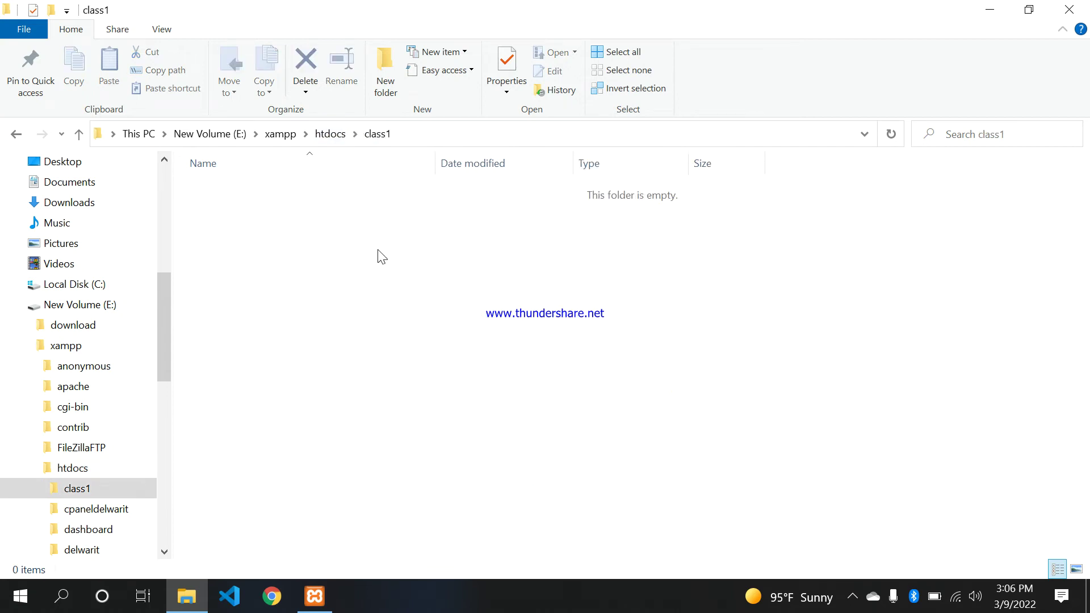
right_click(379, 251)
mouse_move(502, 494)
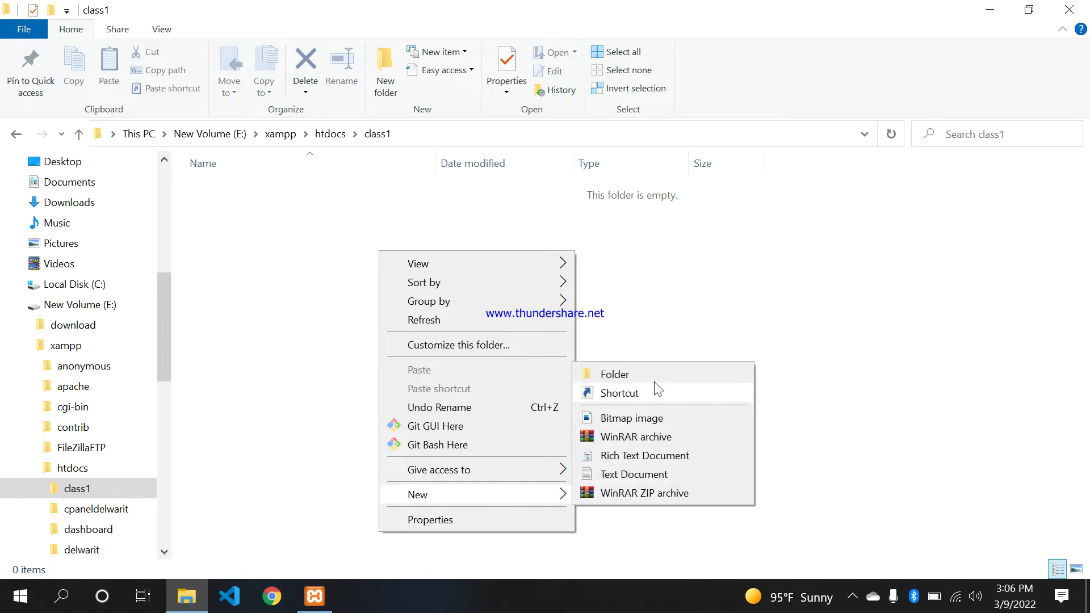
left_click(637, 474)
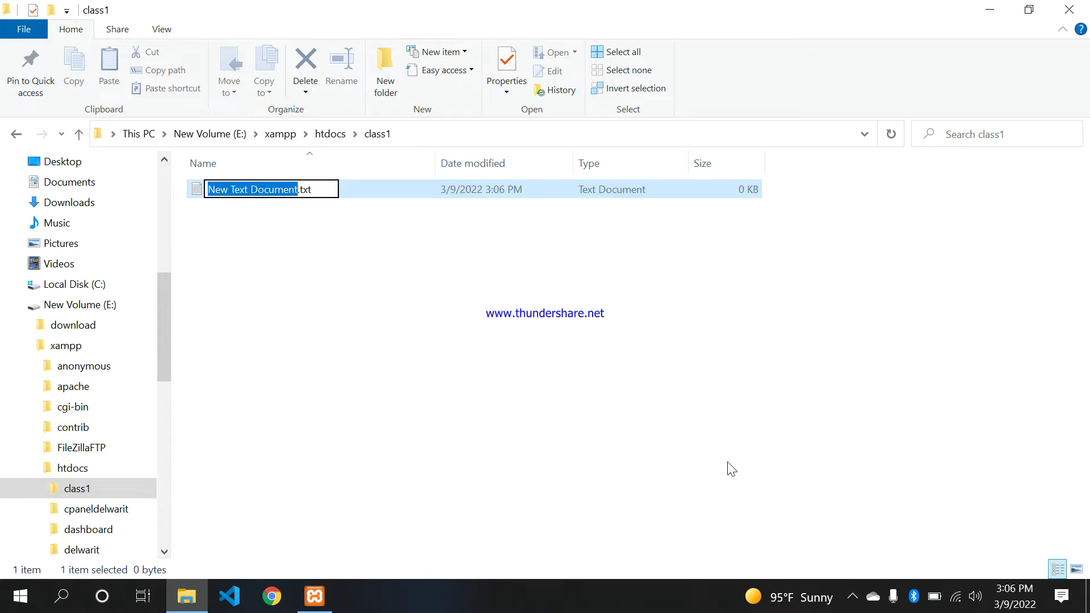
key("ctrl+a")
type("index.php")
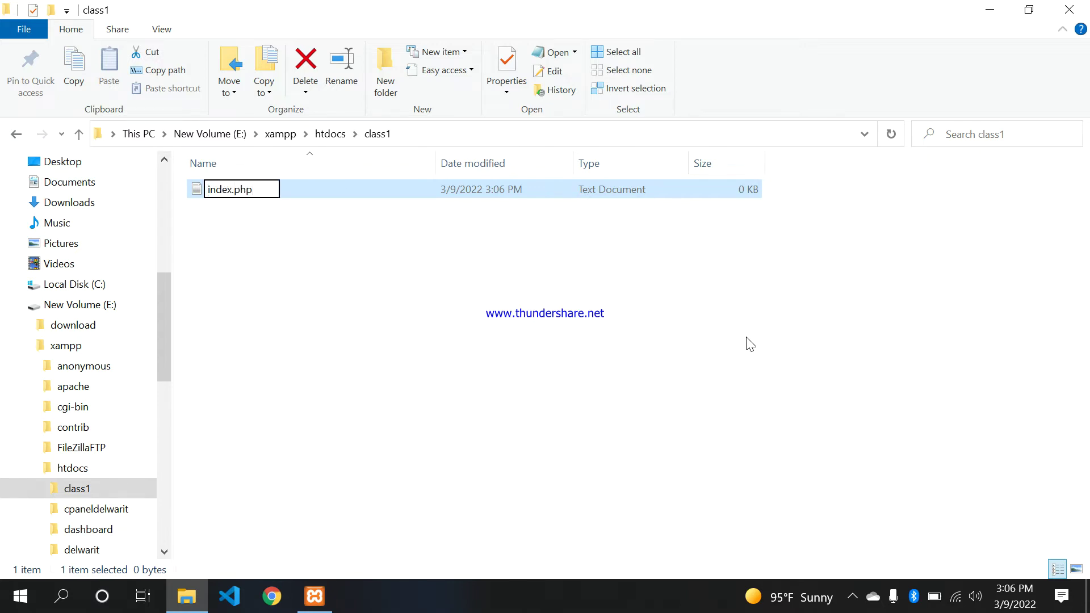
key("Return")
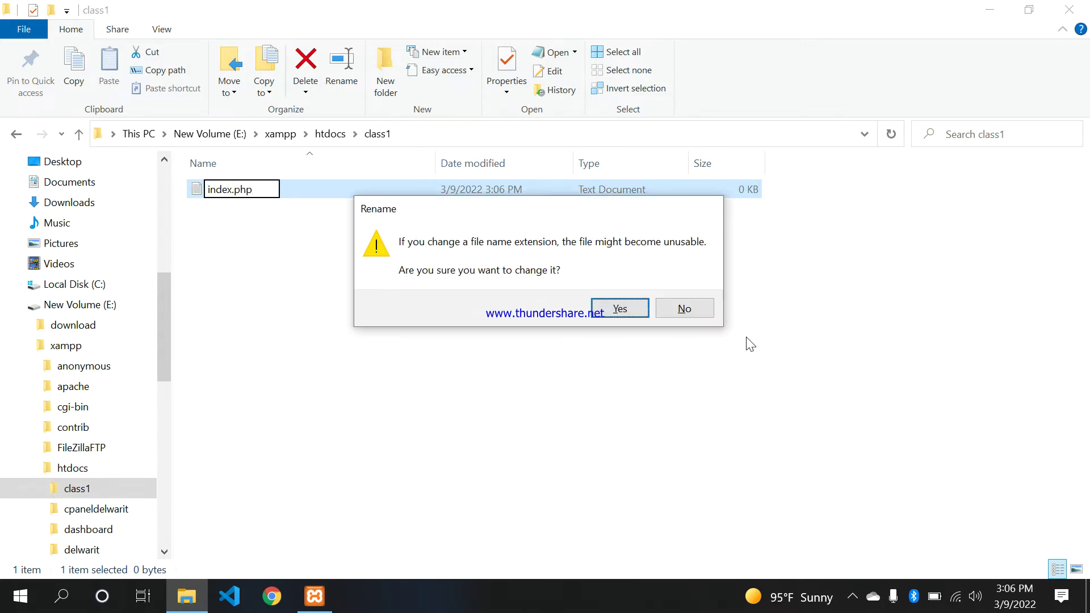
key("Return")
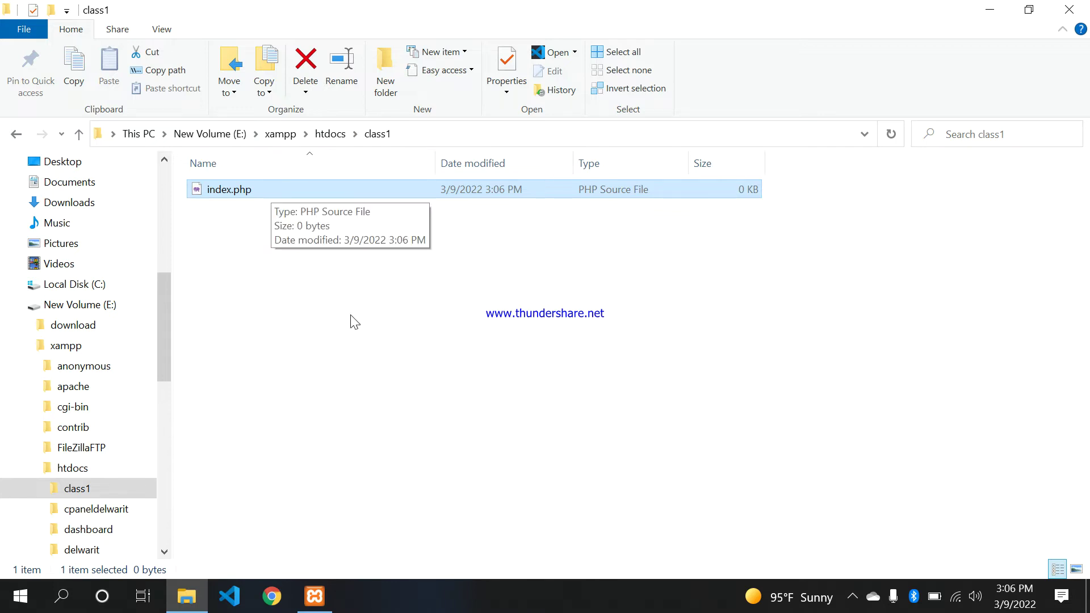
Place a shortcut to the htdocs folder inside the class1 folder
left_click(804, 450)
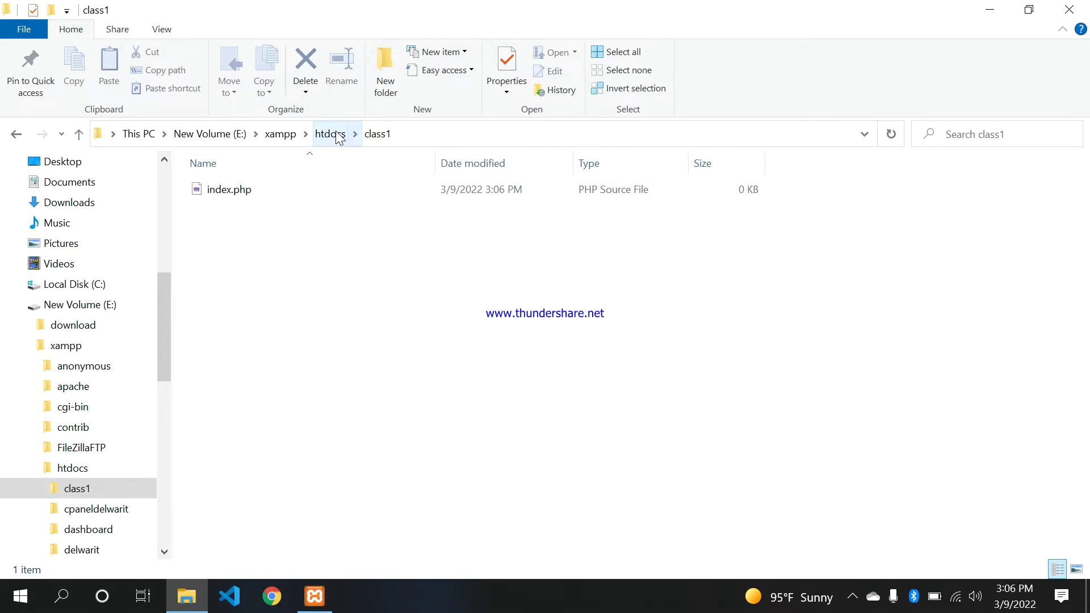
left_click_drag(339, 137, 820, 423)
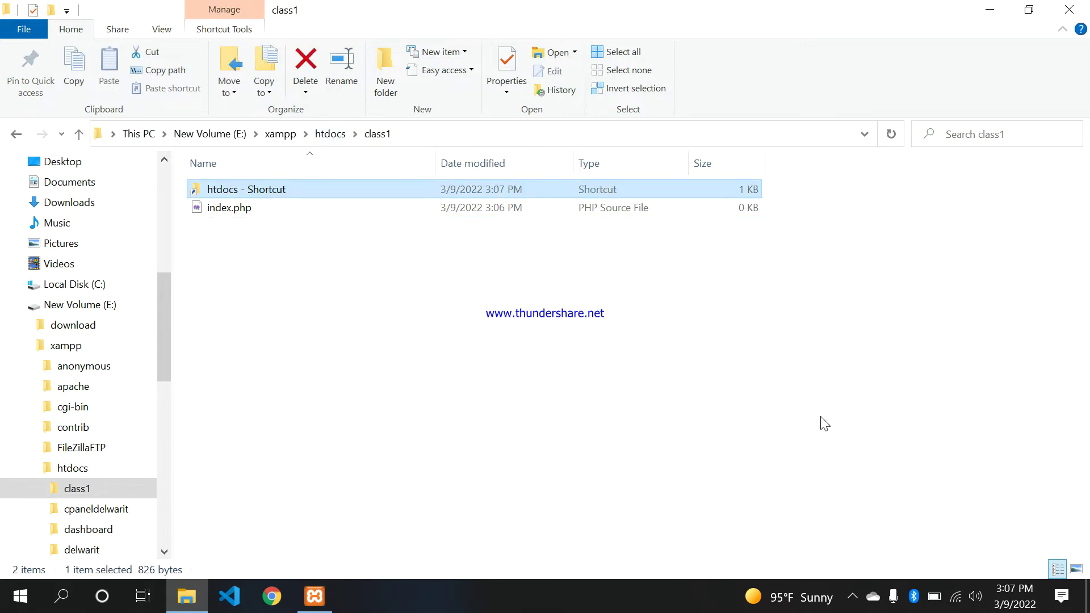
left_click(494, 288)
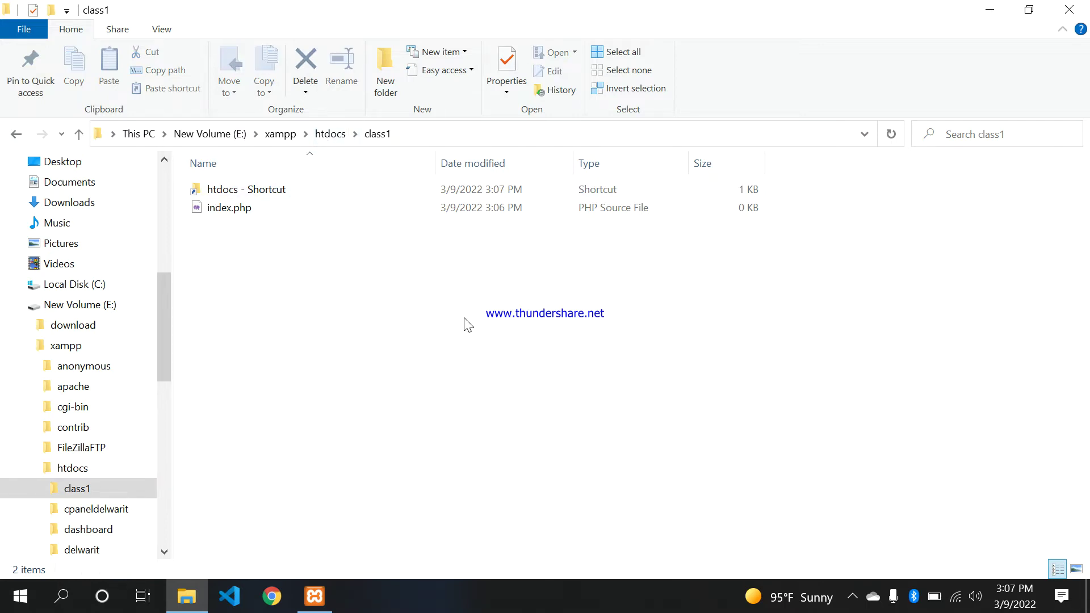
Review the xampp and htdocs folders, and check the module status in the XAMPP Control Panel before minimizing it
left_click(281, 136)
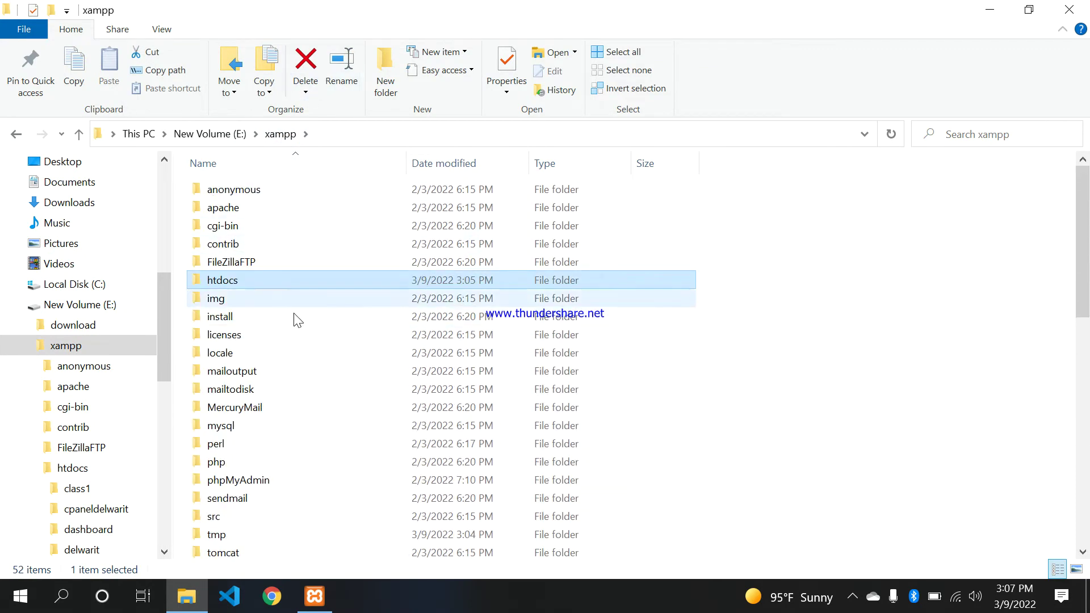
scroll(328, 386, "down", 3)
scroll(328, 386, "up", 5)
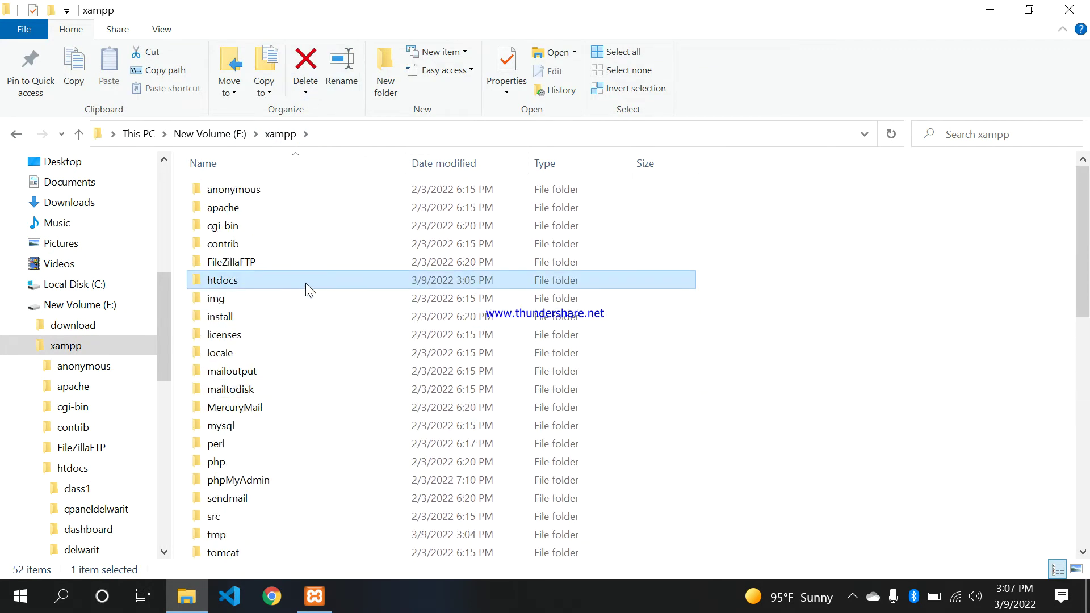
double_click(270, 280)
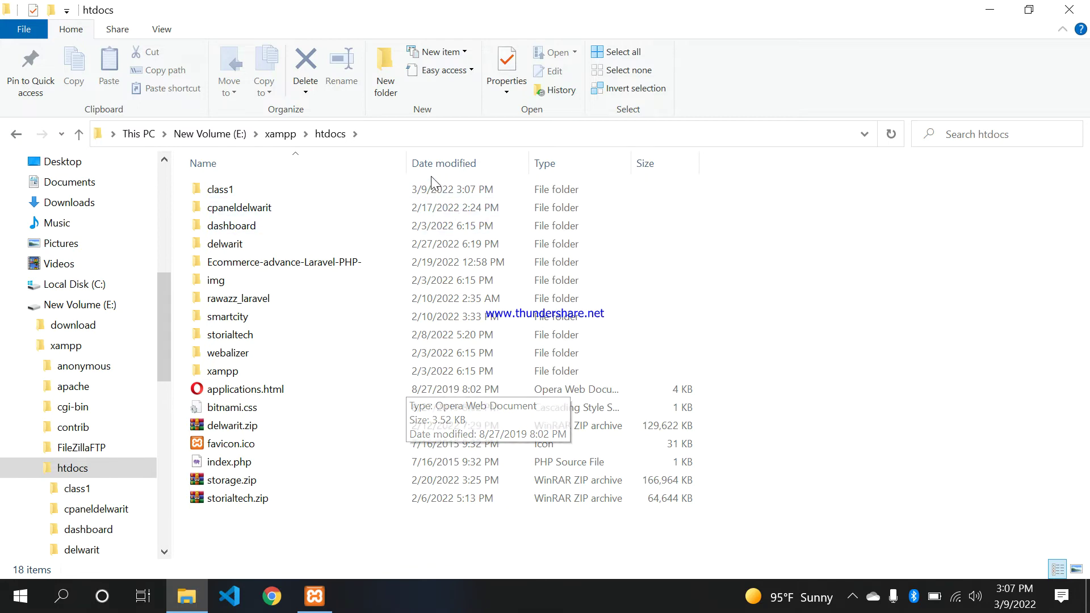
left_click(425, 192)
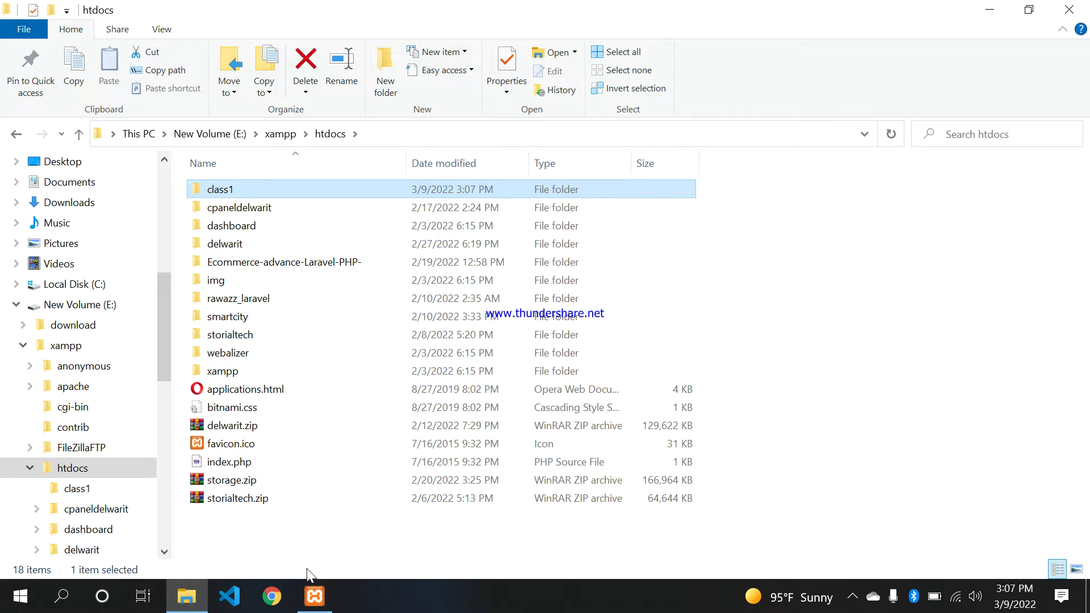
left_click(315, 597)
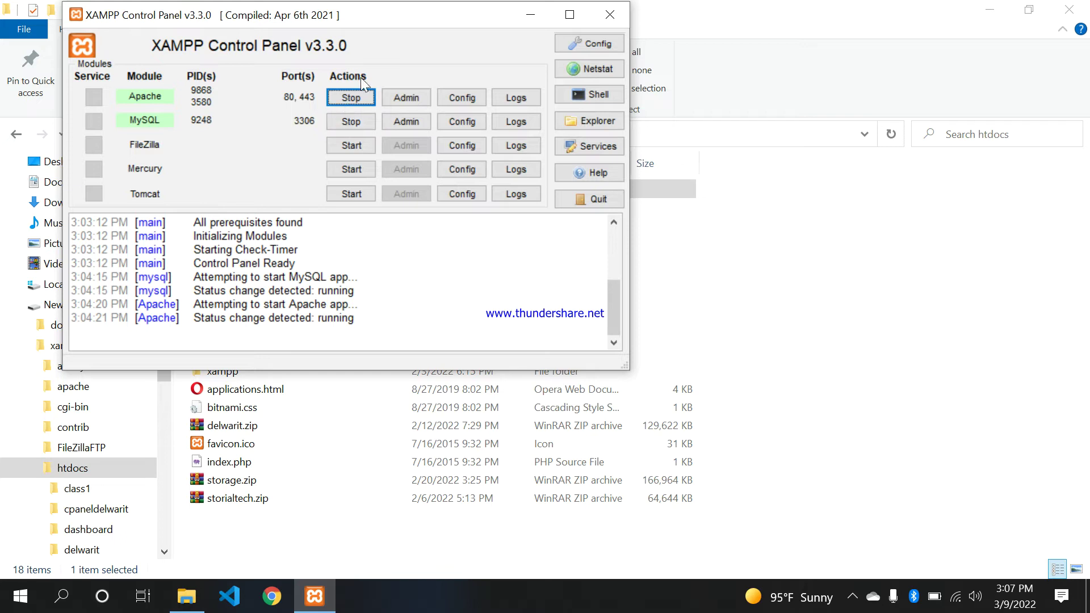
left_click(531, 14)
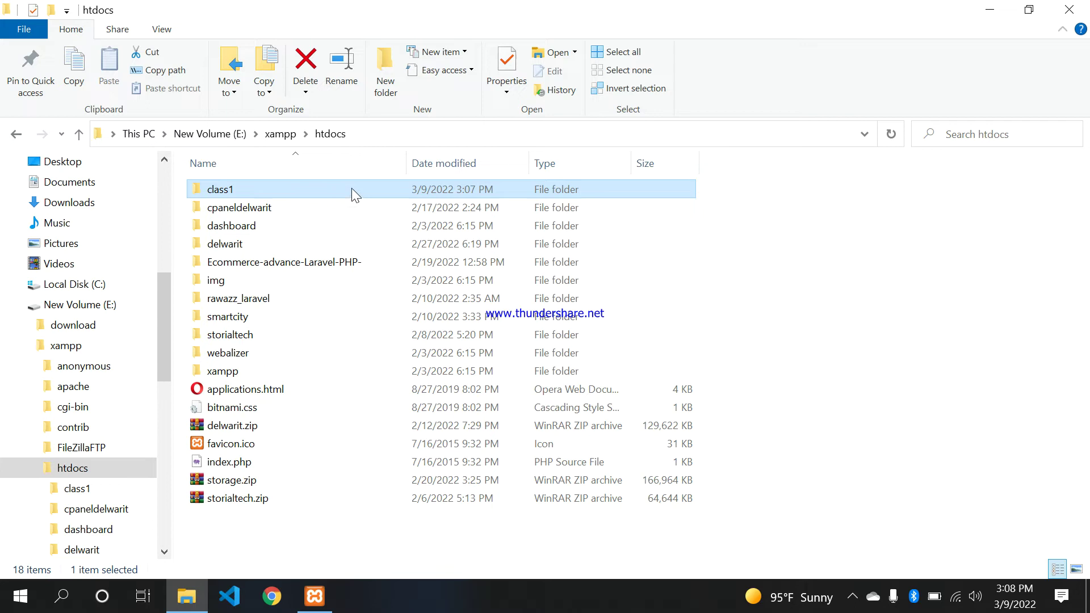
Open the class1 folder, delete the htdocs shortcut from it and select index.php
double_click(275, 188)
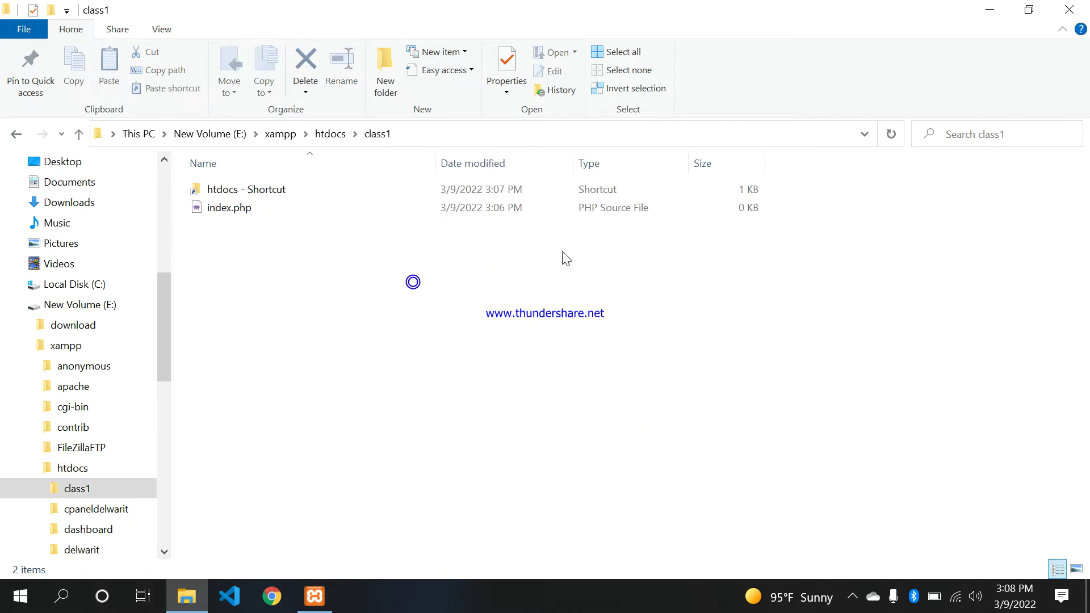
left_click(327, 193)
key("Delete")
left_click(333, 189)
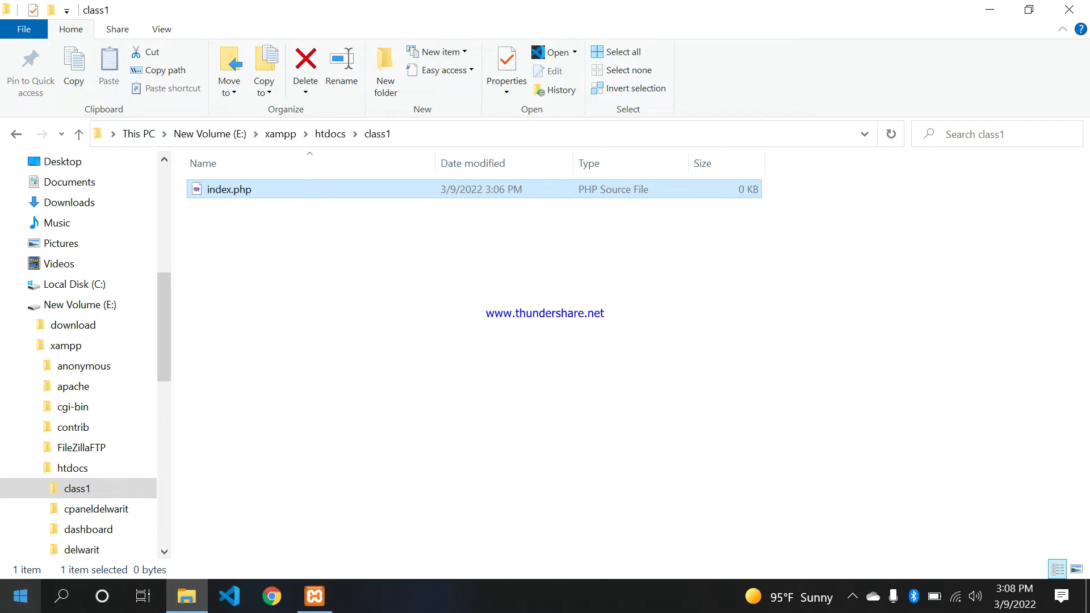
Search the installed apps for "sub" and launch Sublime Text 3
left_click(21, 596)
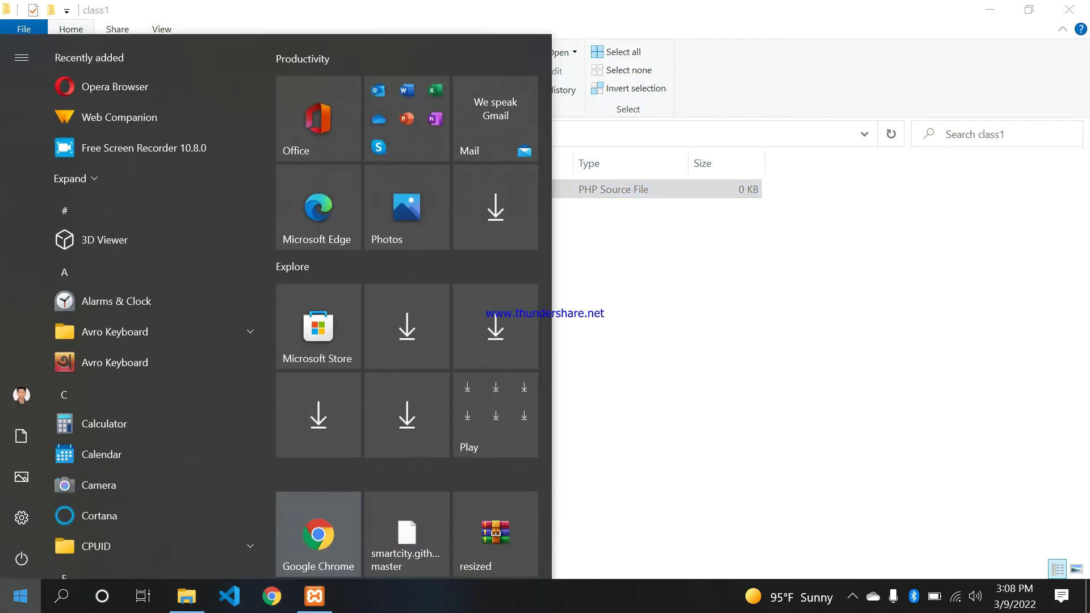
type("sub")
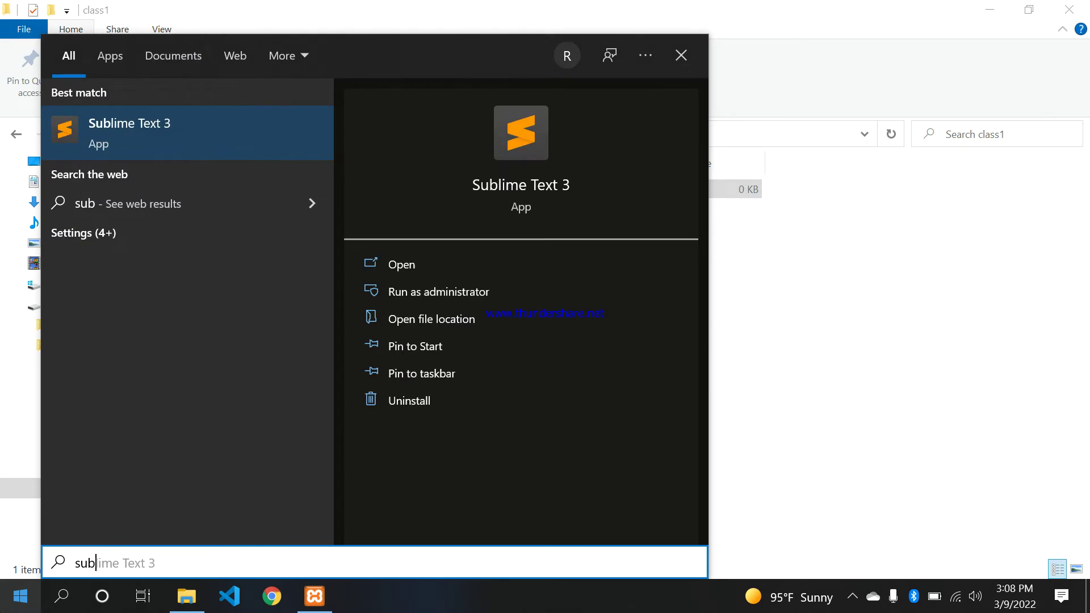
key("Return")
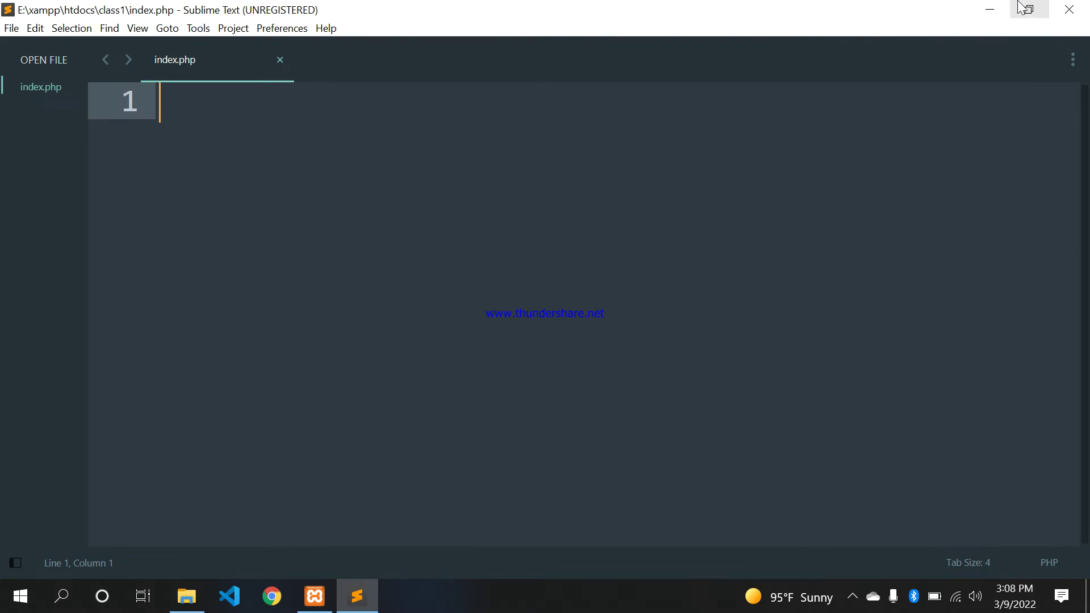
Select index.php in the class1 folder, bring it up in Sublime Text and reduce the editor's font size one level
left_click(991, 8)
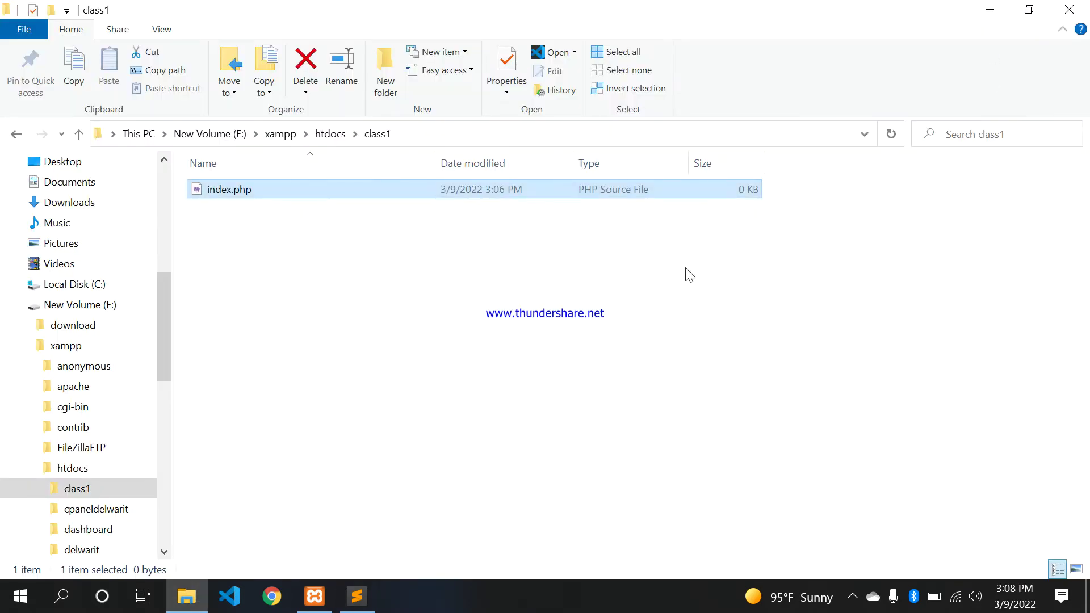
left_click(370, 286)
left_click(270, 188)
left_click_drag(387, 188, 516, 344)
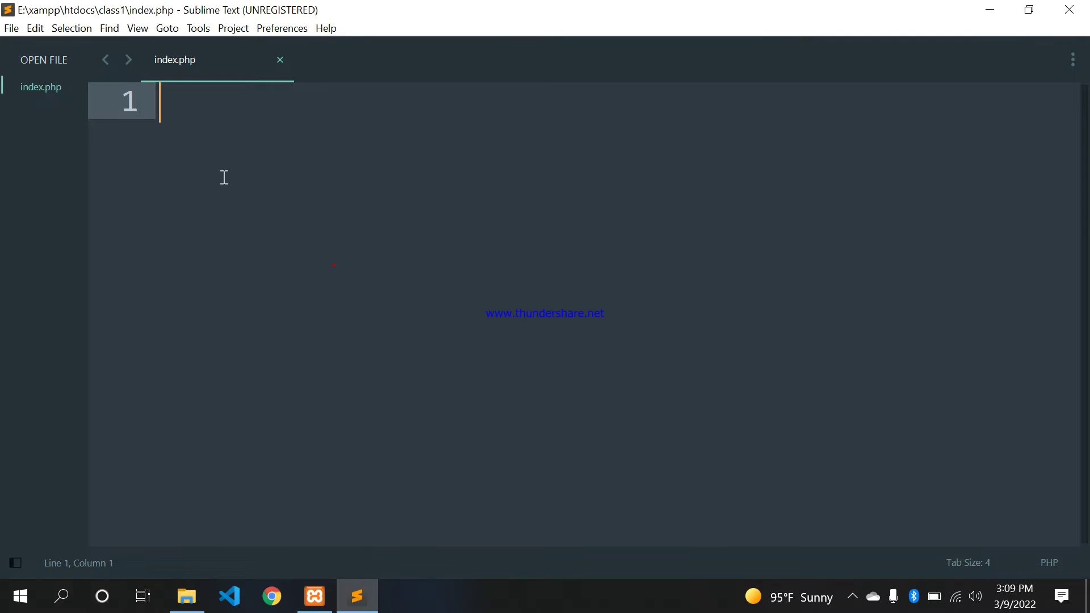
key("ctrl+minus")
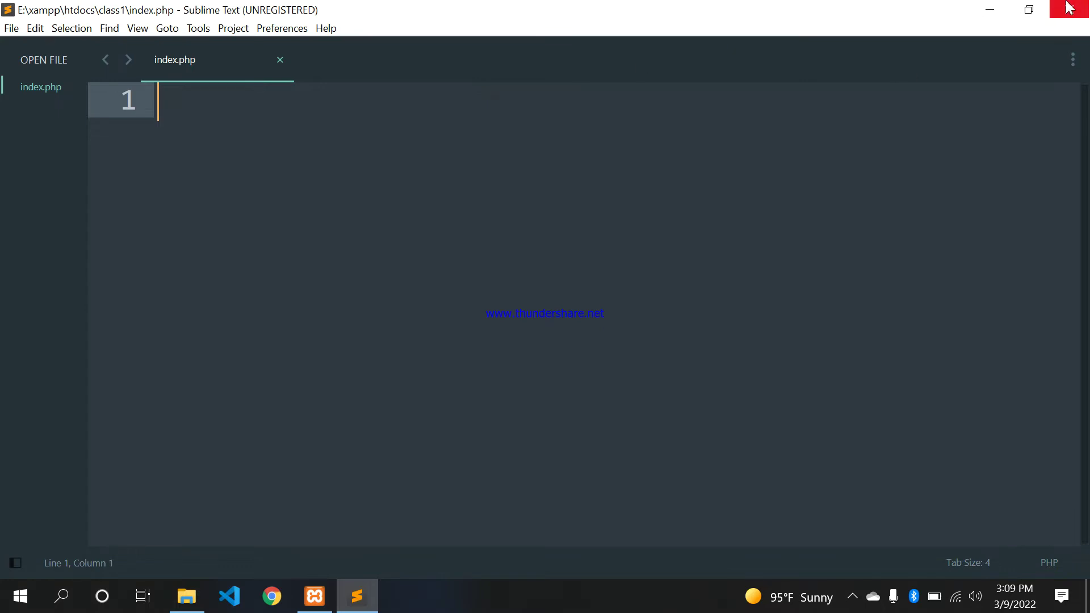
Leave Sublime Text, open index.php from class1 in Visual Studio Code, remove the stray character and close the file
left_click(990, 9)
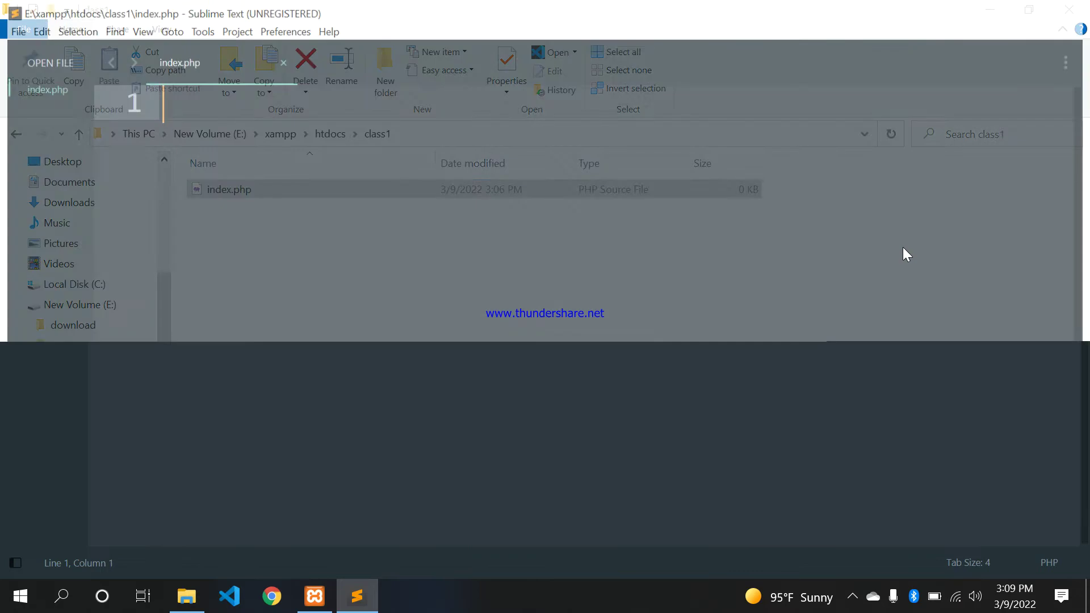
left_click(266, 594)
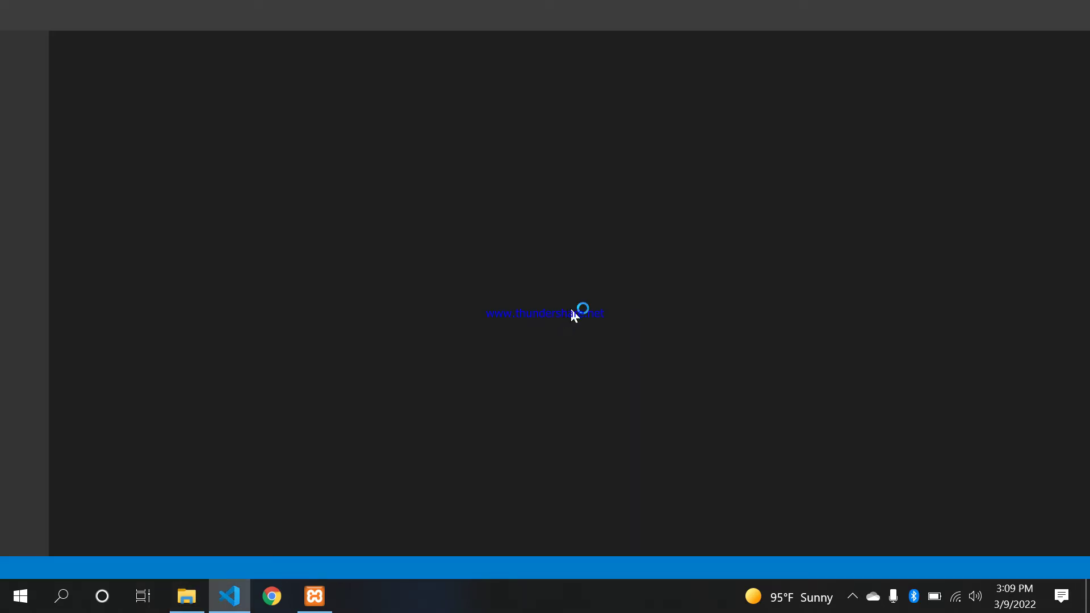
type("7")
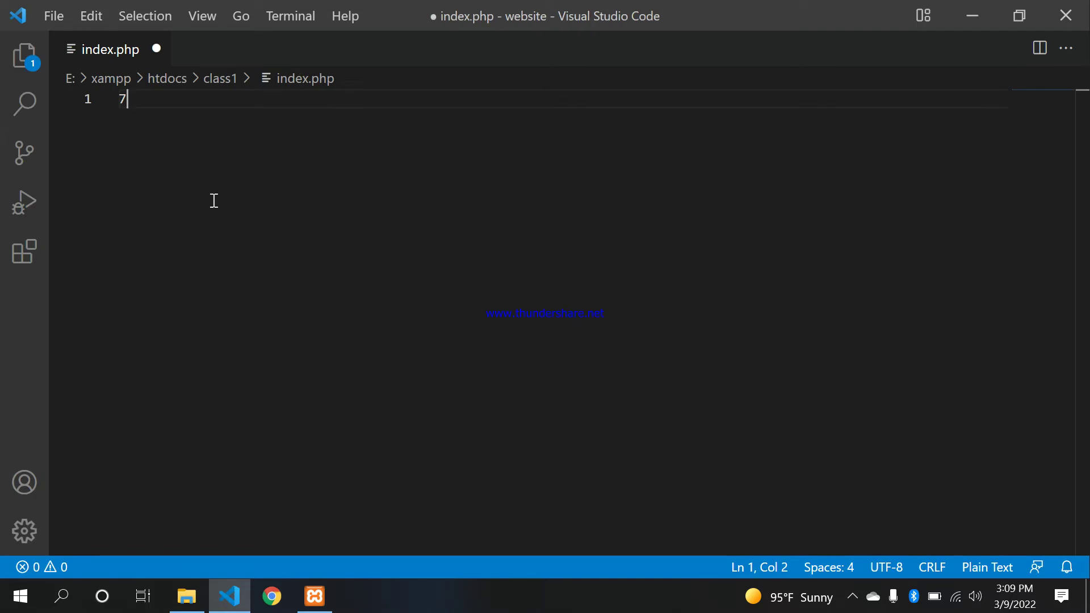
key("BackSpace")
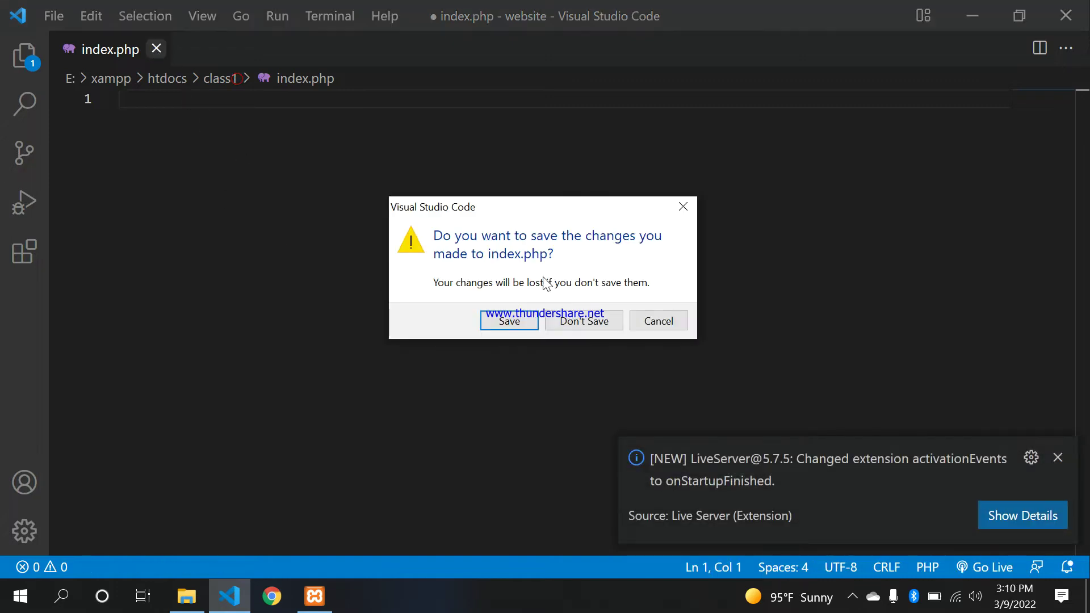
key("Escape")
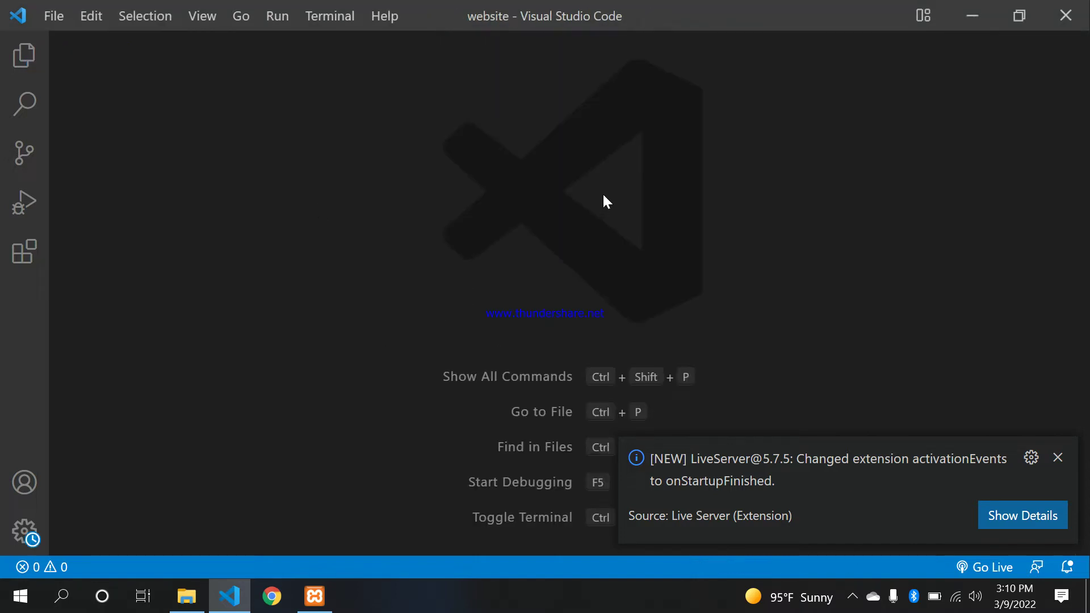
Open a new Visual Studio Code window, close it and switch back to File Explorer
left_click(53, 14)
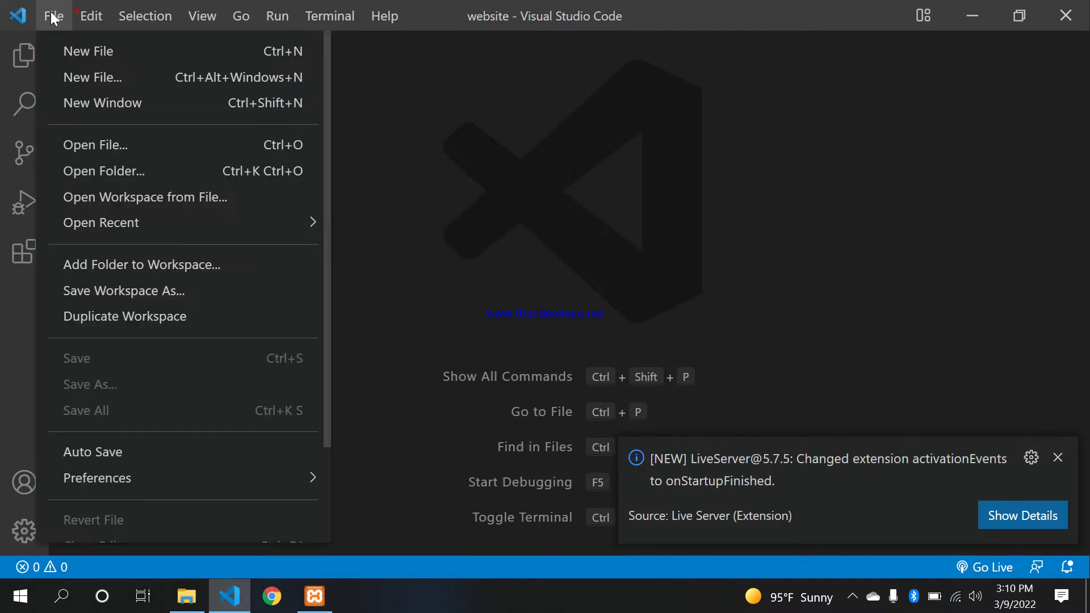
left_click(85, 106)
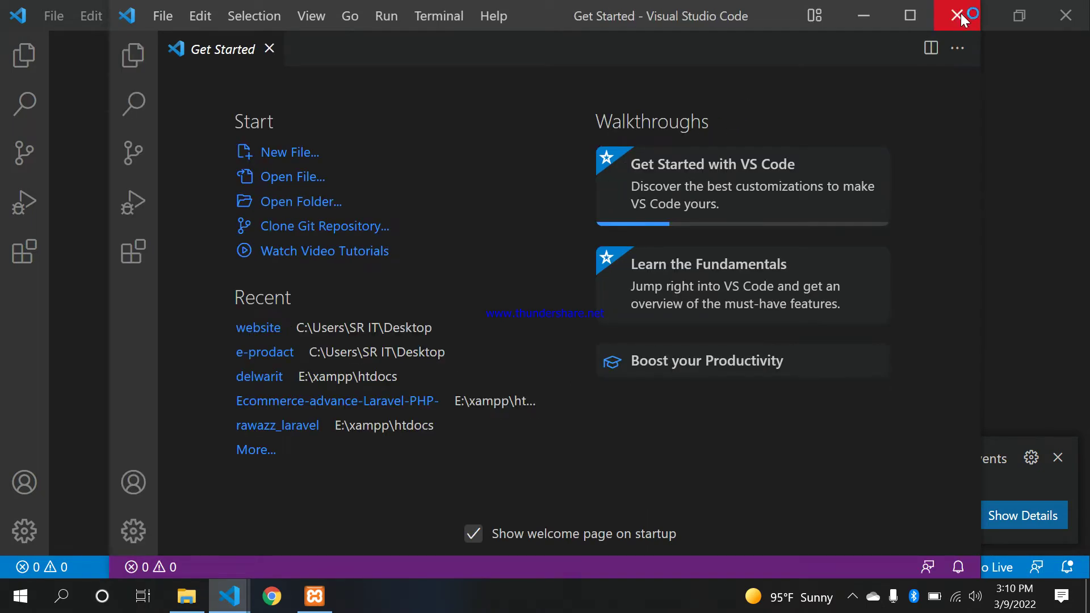
left_click(957, 15)
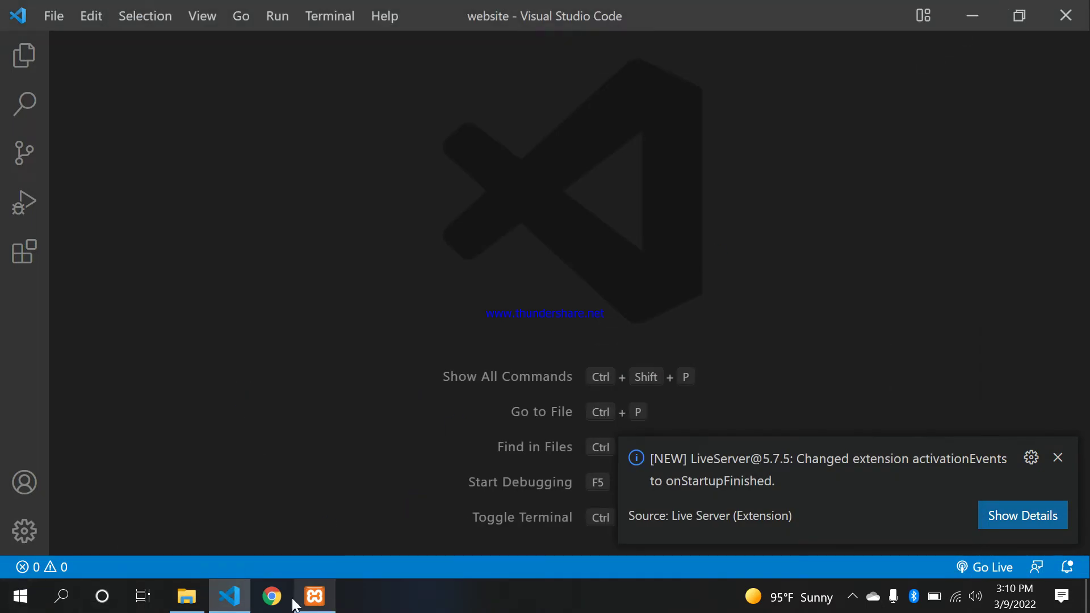
left_click(196, 602)
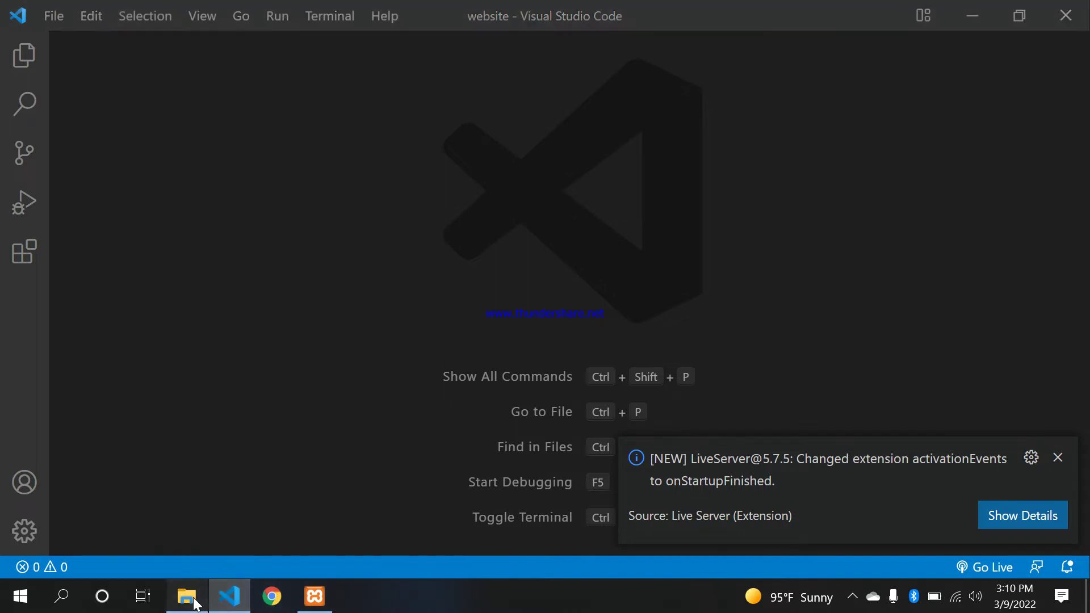